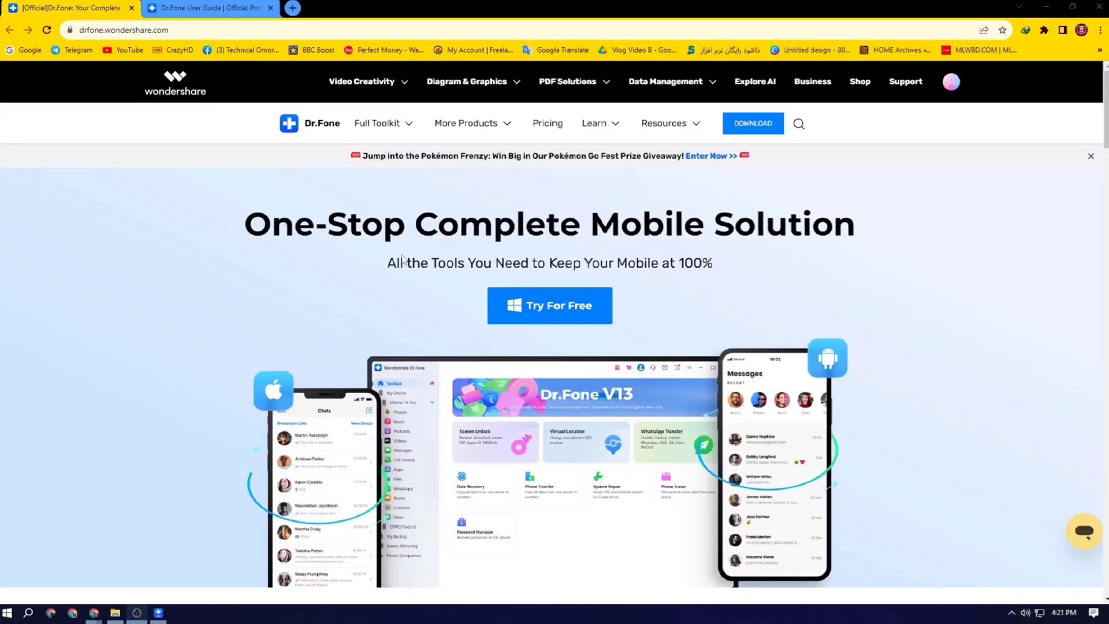
# Step: Browse the Dr.Fone homepage and open the WhatsApp Transfer tool details
pyautogui.moveTo(220, 213); pyautogui.dragTo(861, 225)
pyautogui.click(934, 277)
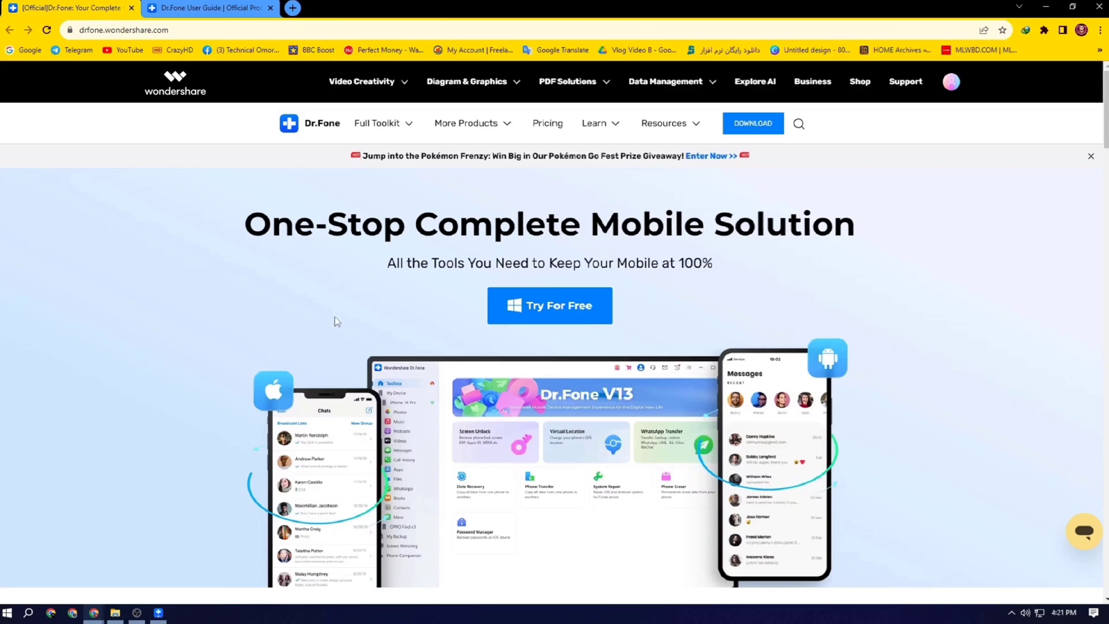
pyautogui.scroll(-2, 720, 282)
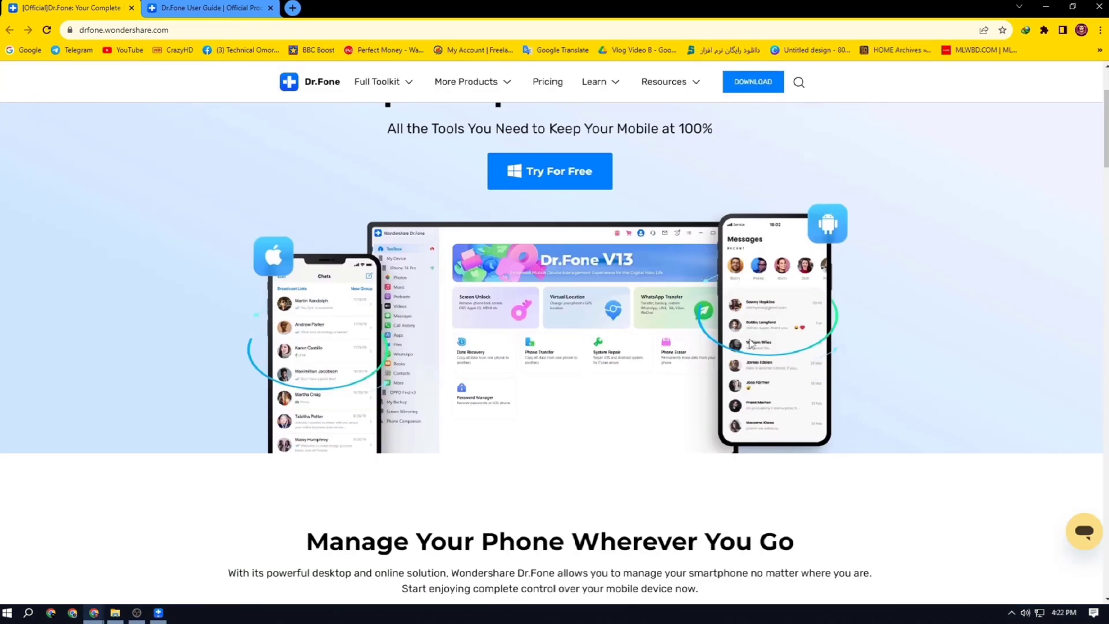
pyautogui.scroll(-10, 751, 343)
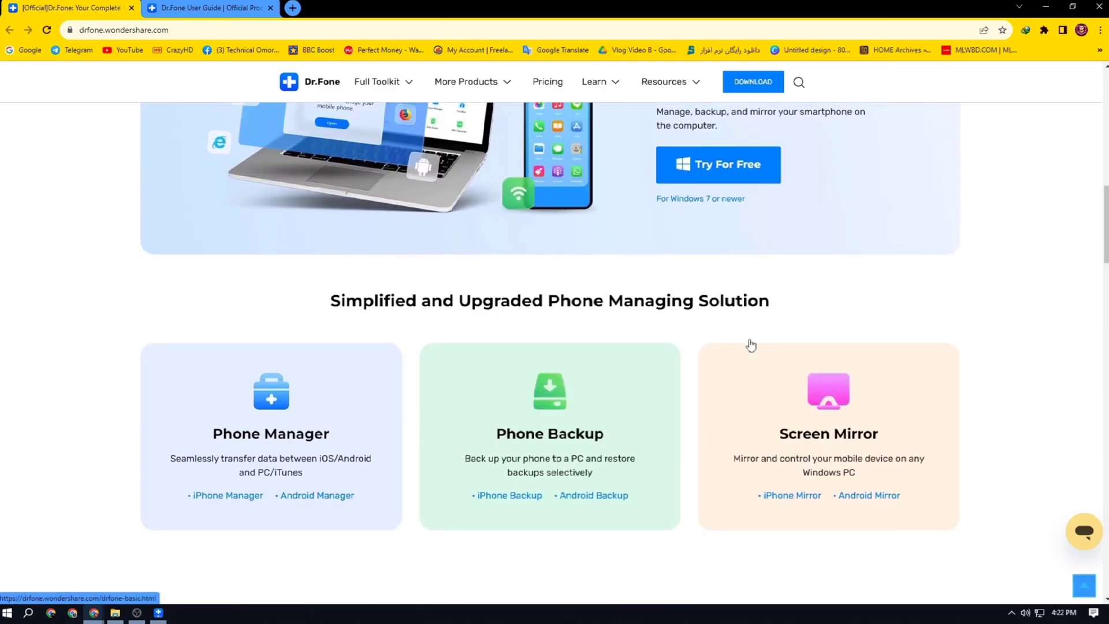
pyautogui.scroll(-2, 763, 475)
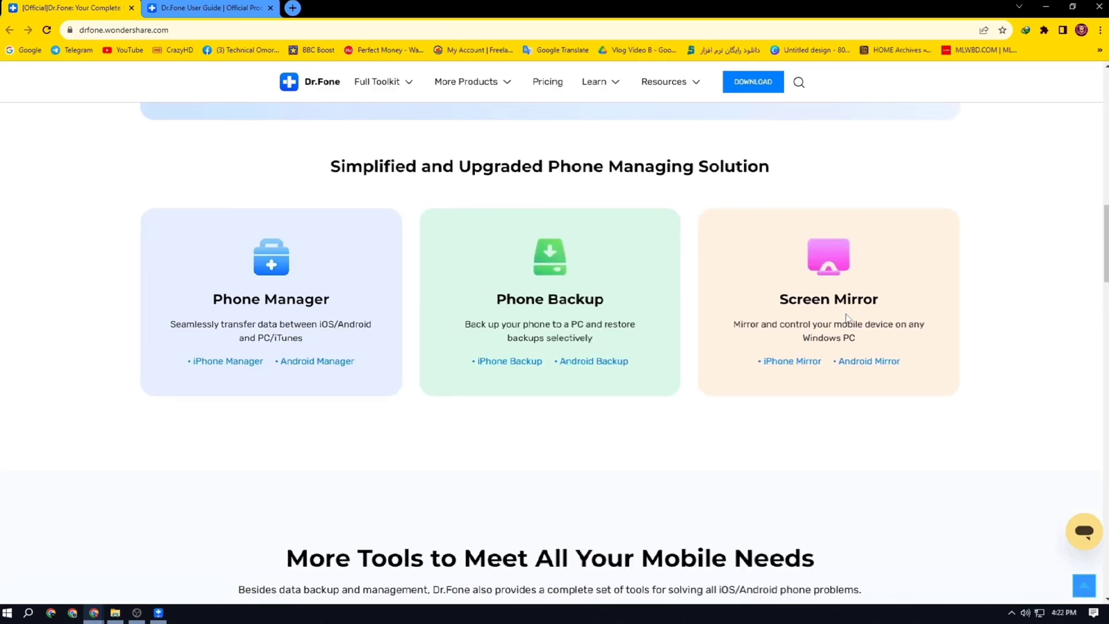
pyautogui.scroll(-8, 847, 318)
pyautogui.click(320, 202)
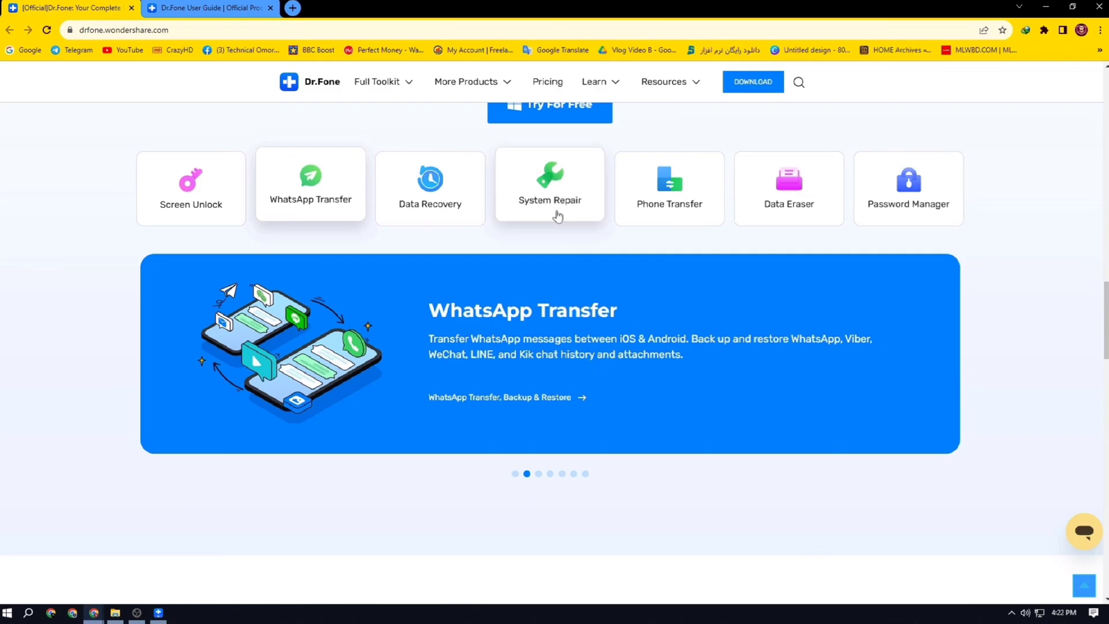
pyautogui.scroll(-5, 968, 285)
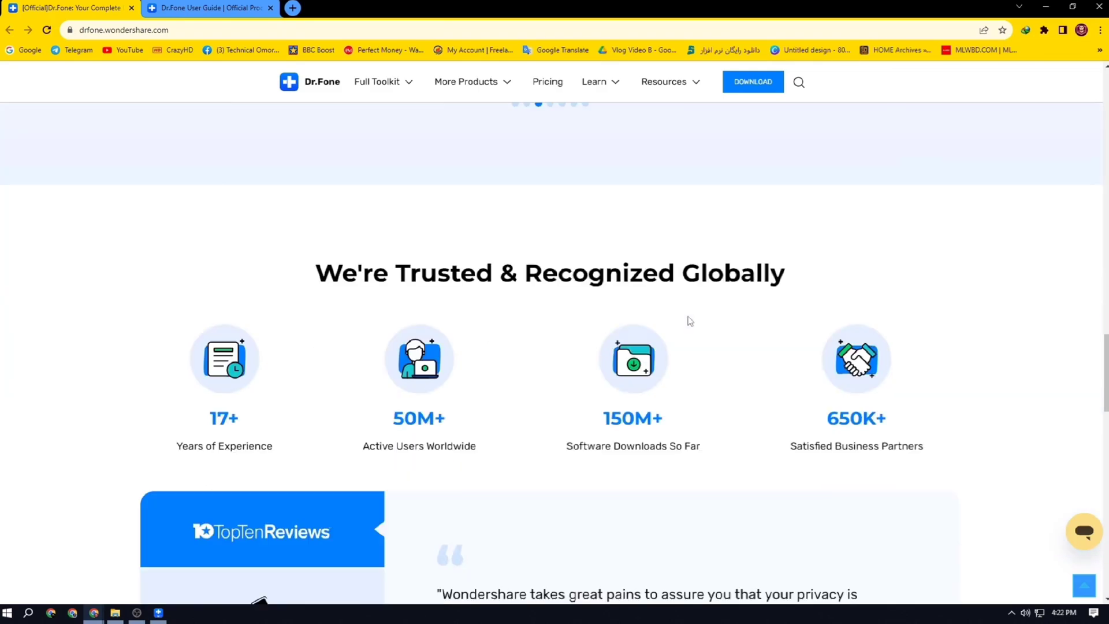
pyautogui.scroll(-3, 689, 321)
pyautogui.scroll(-7, 630, 327)
pyautogui.scroll(-4, 716, 379)
pyautogui.scroll(4, 715, 379)
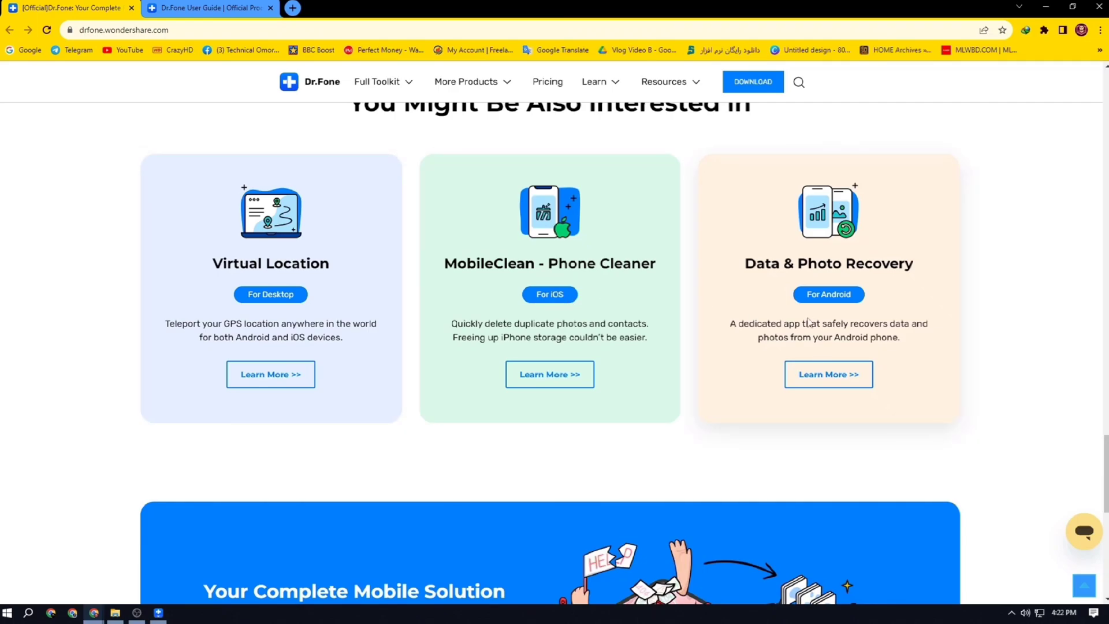
pyautogui.scroll(-4, 872, 390)
pyautogui.scroll(15, 830, 406)
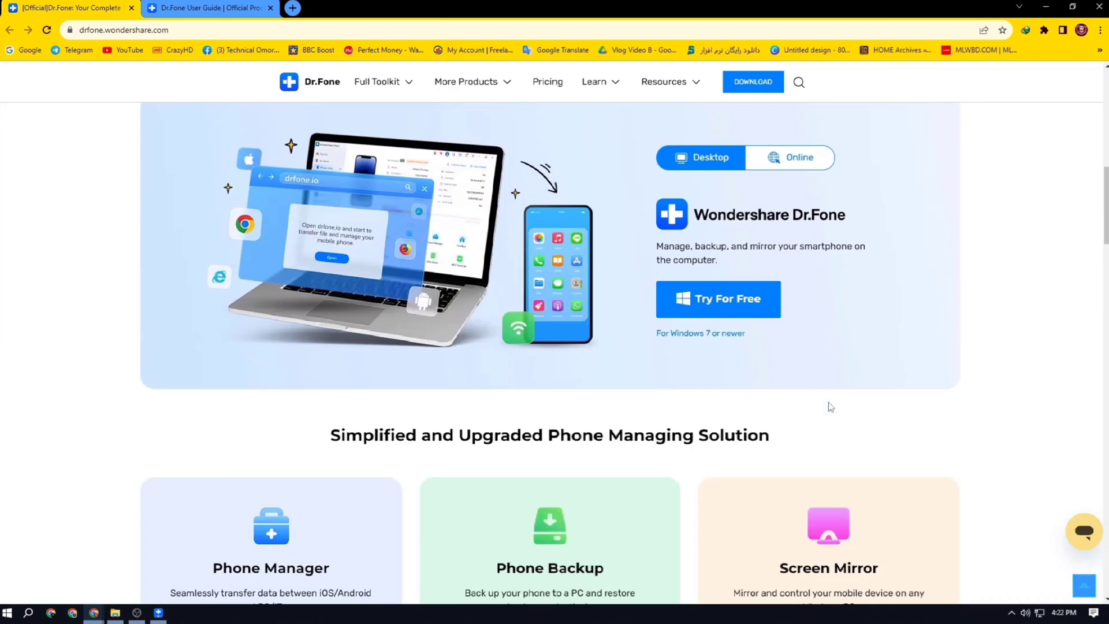
pyautogui.scroll(5, 830, 406)
# Step: Download the Dr.Fone Windows installer, then bring up the Full Toolkit $99.95/year Annual Plan pricing
pyautogui.click(554, 305)
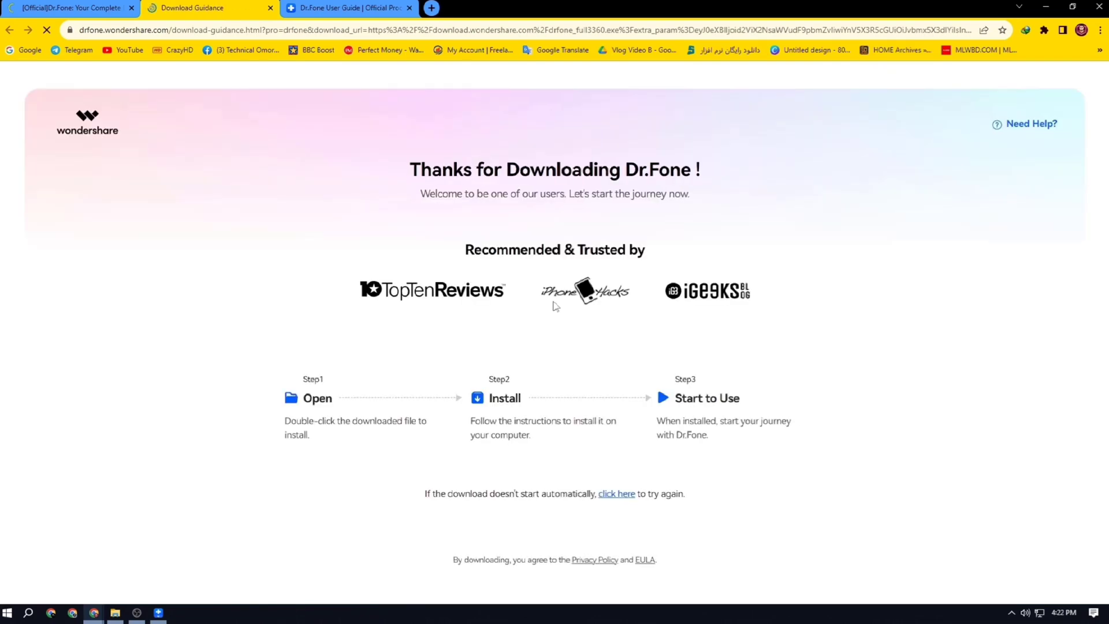
pyautogui.click(526, 347)
pyautogui.click(576, 343)
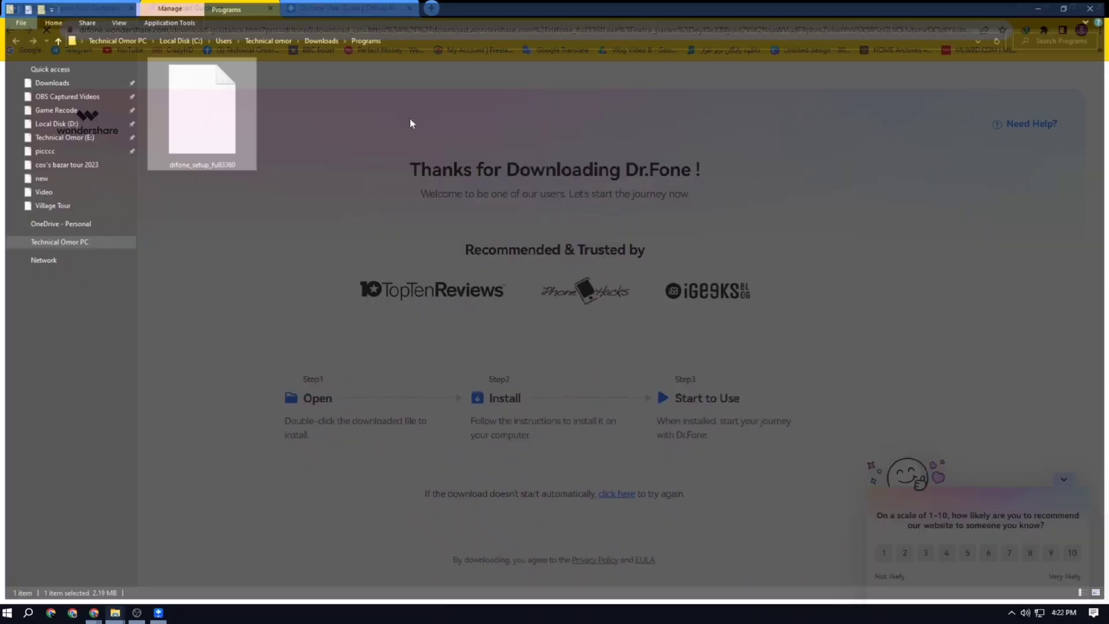
pyautogui.click(1089, 8)
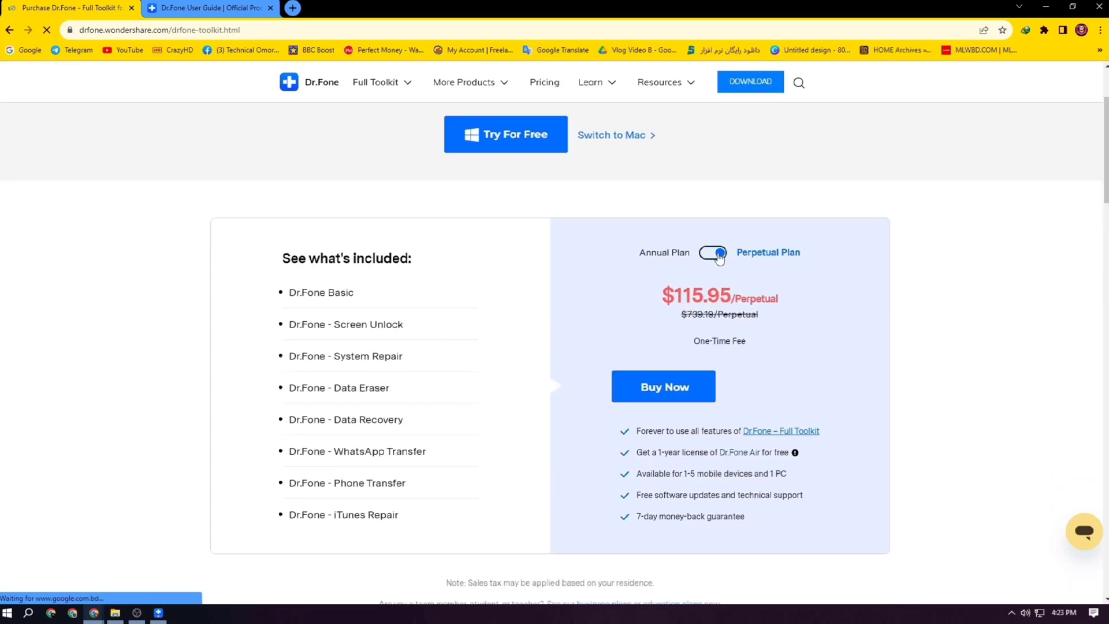
pyautogui.scroll(-2, 799, 297)
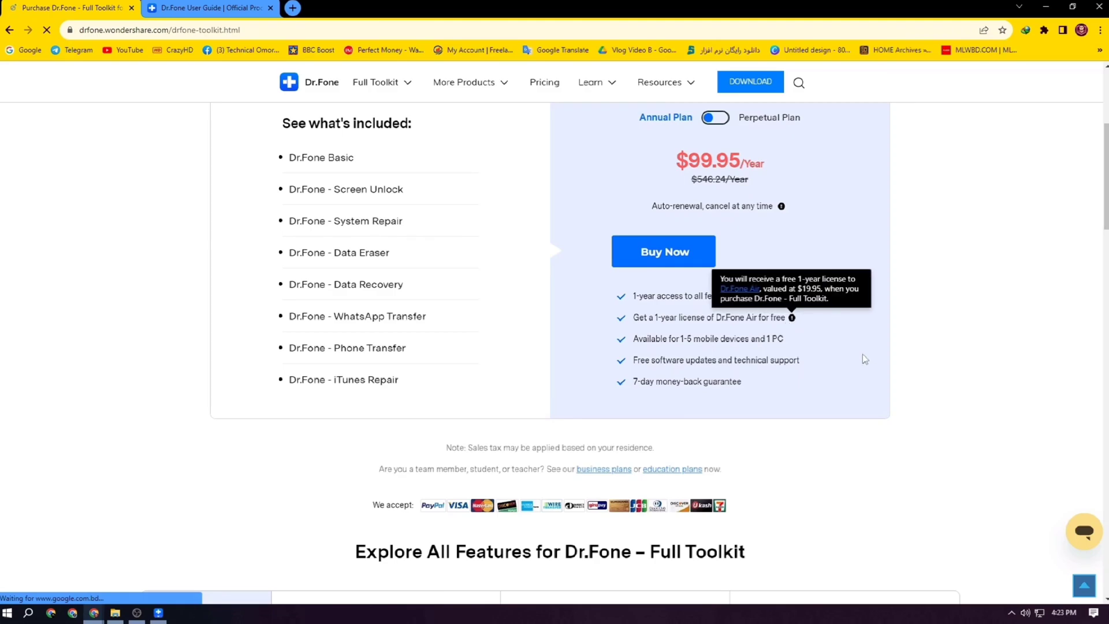
pyautogui.scroll(-7, 862, 355)
# Step: Expand Special Offer and close the Account Center to reach the Toolbox tools page
pyautogui.scroll(10, 863, 355)
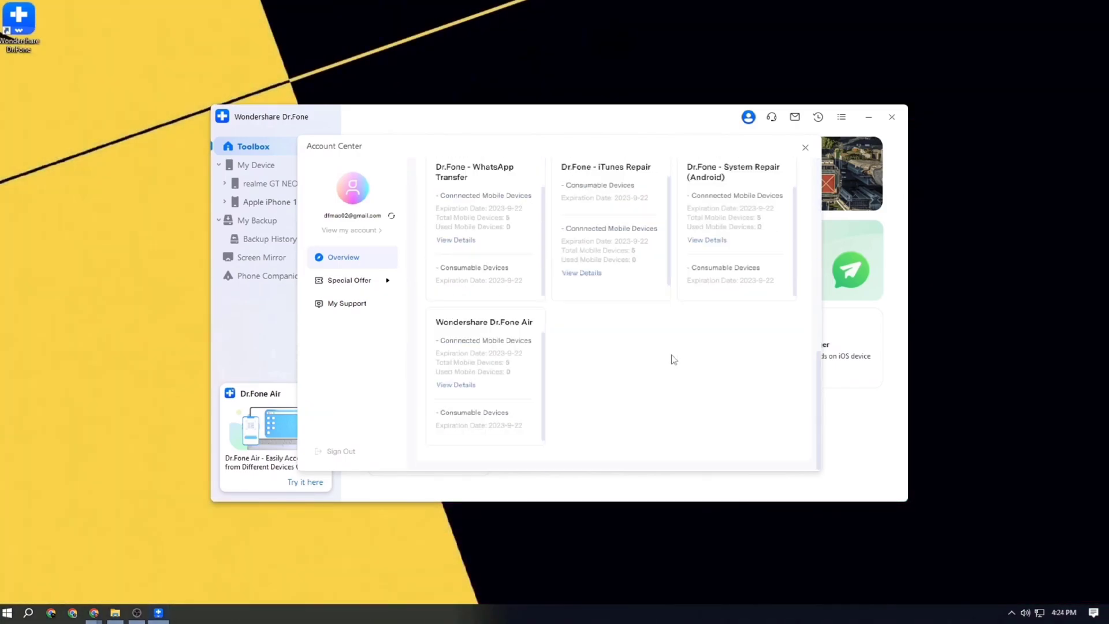
pyautogui.scroll(5, 671, 359)
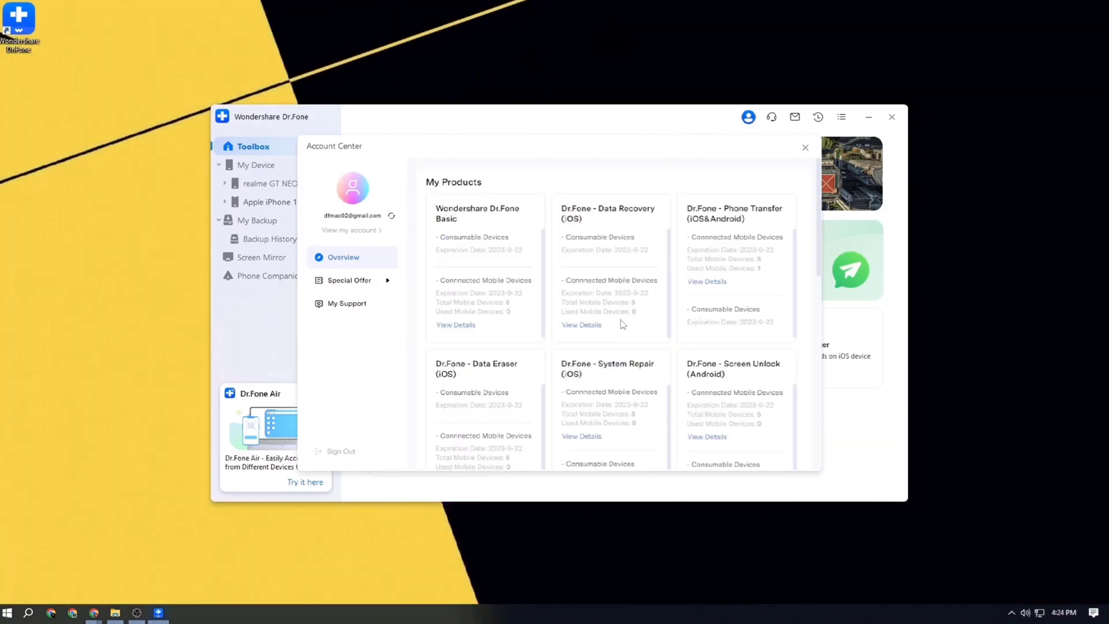
pyautogui.click(349, 280)
pyautogui.click(805, 148)
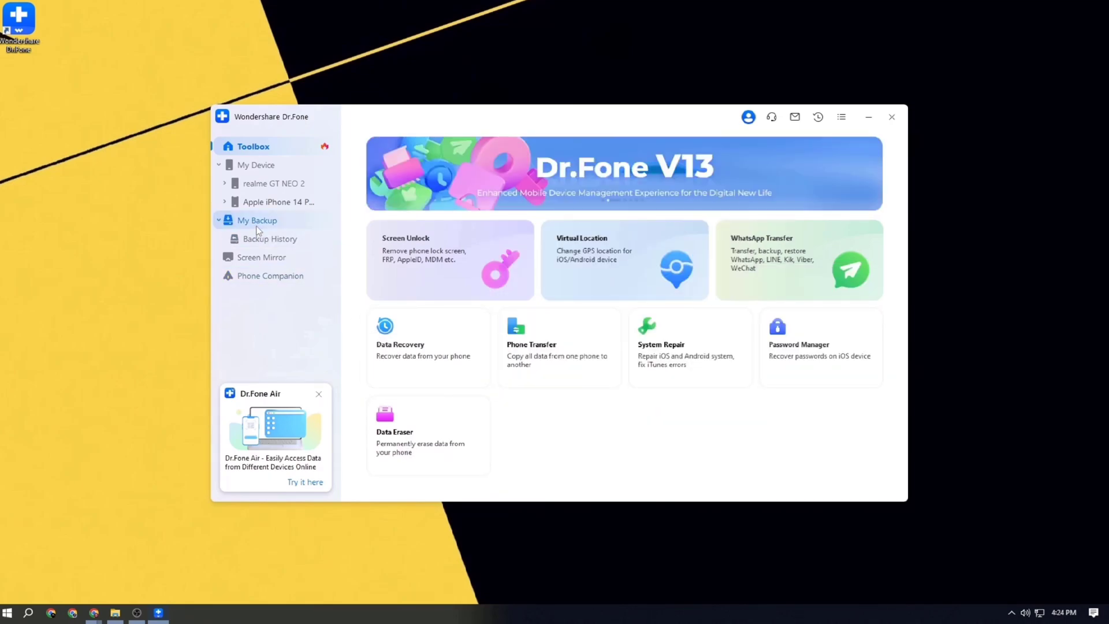
pyautogui.moveTo(435, 265)
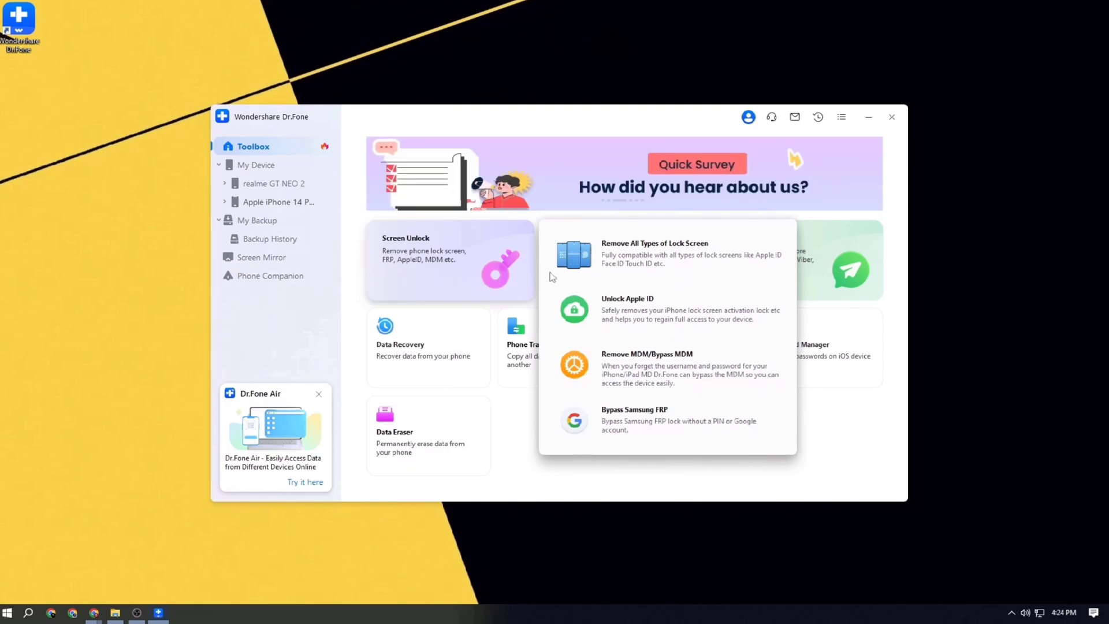
pyautogui.moveTo(594, 282)
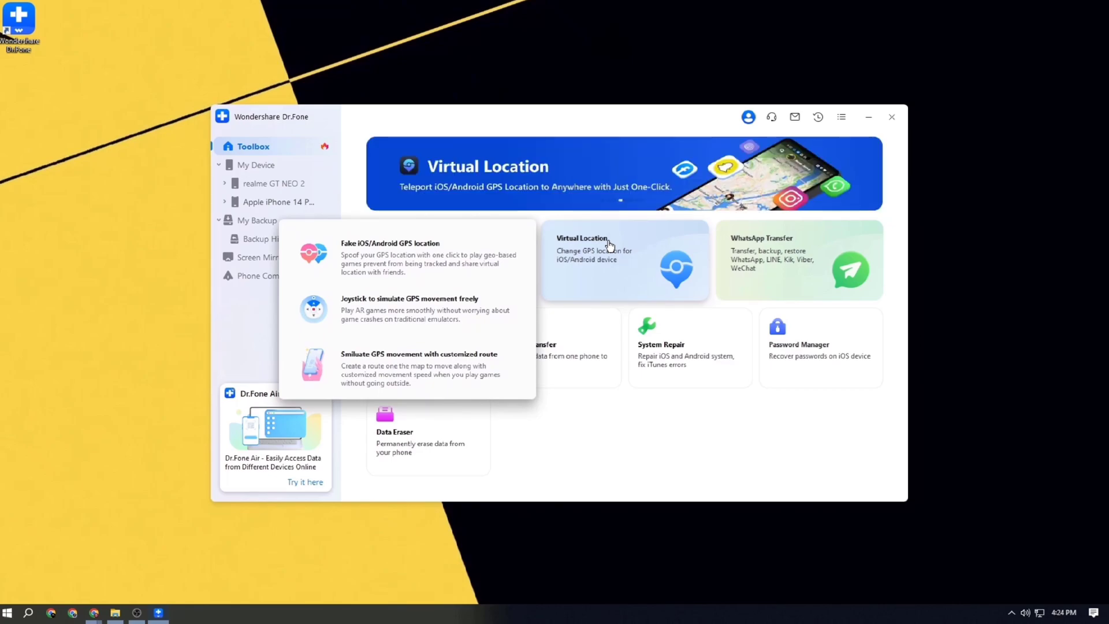
# Step: Mirror the realme GT NEO 2 screen via Screen Mirror, return to Toolbox, and close the mirror window
pyautogui.click(276, 261)
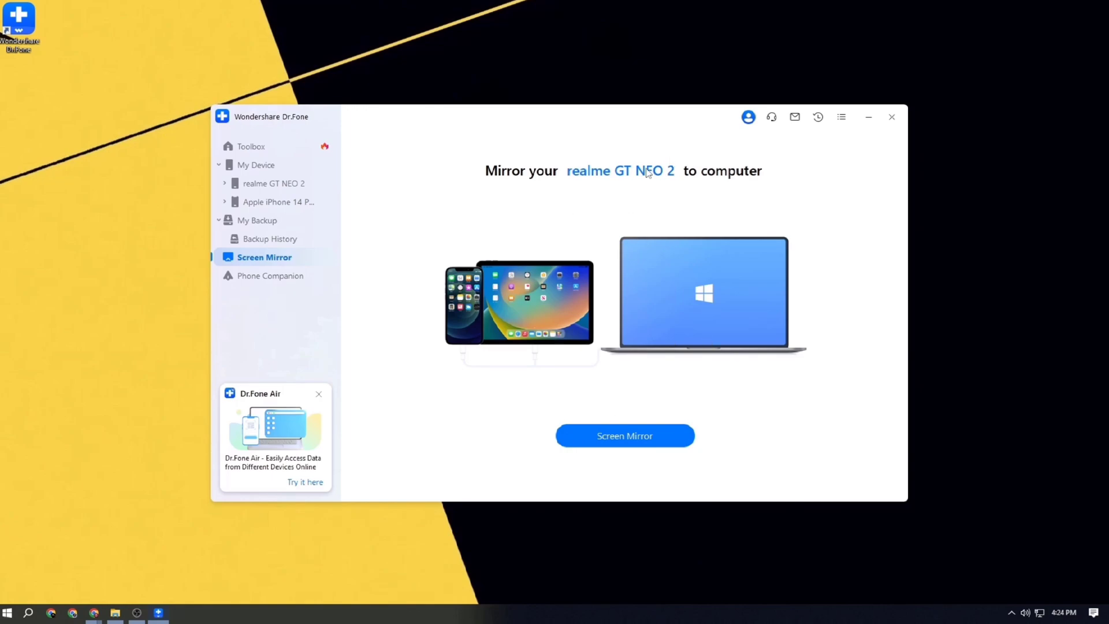
pyautogui.click(273, 204)
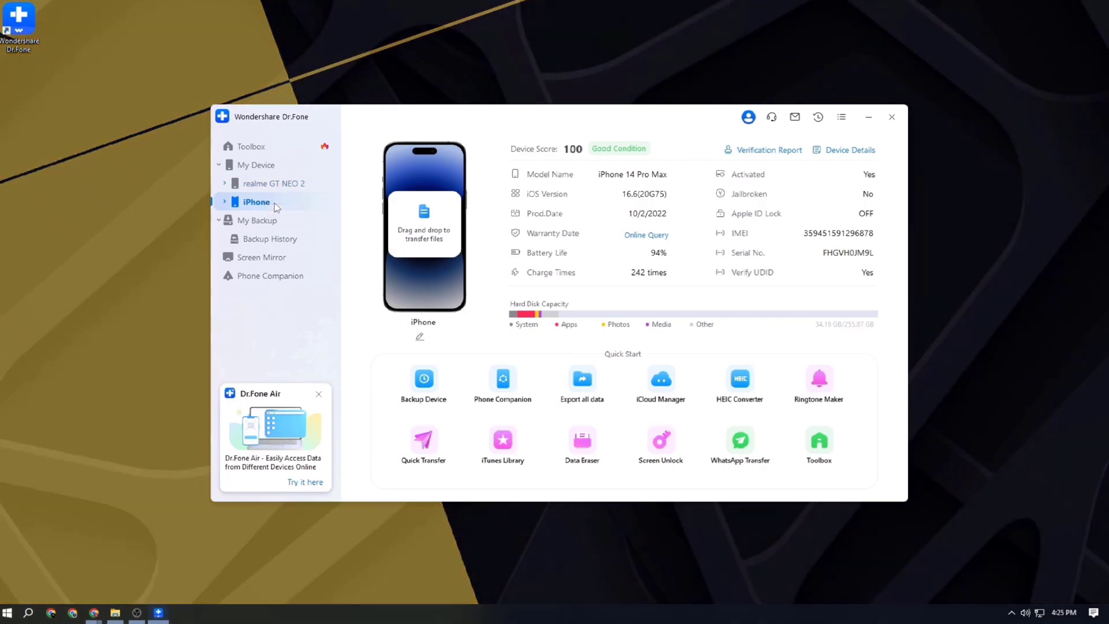
pyautogui.click(274, 259)
pyautogui.click(264, 273)
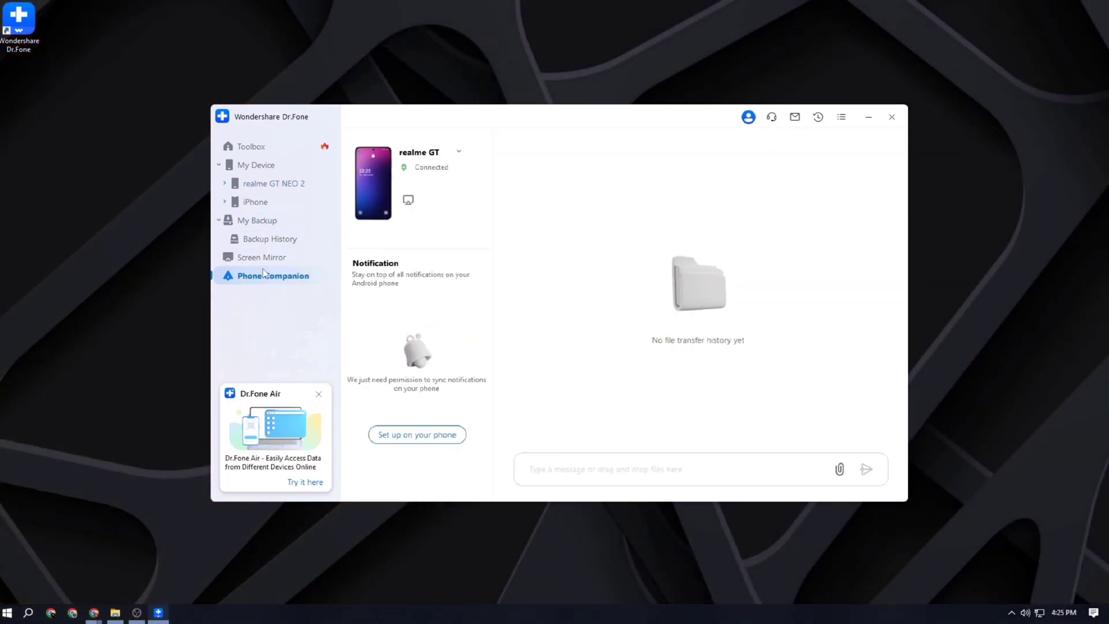
pyautogui.click(263, 258)
pyautogui.click(586, 438)
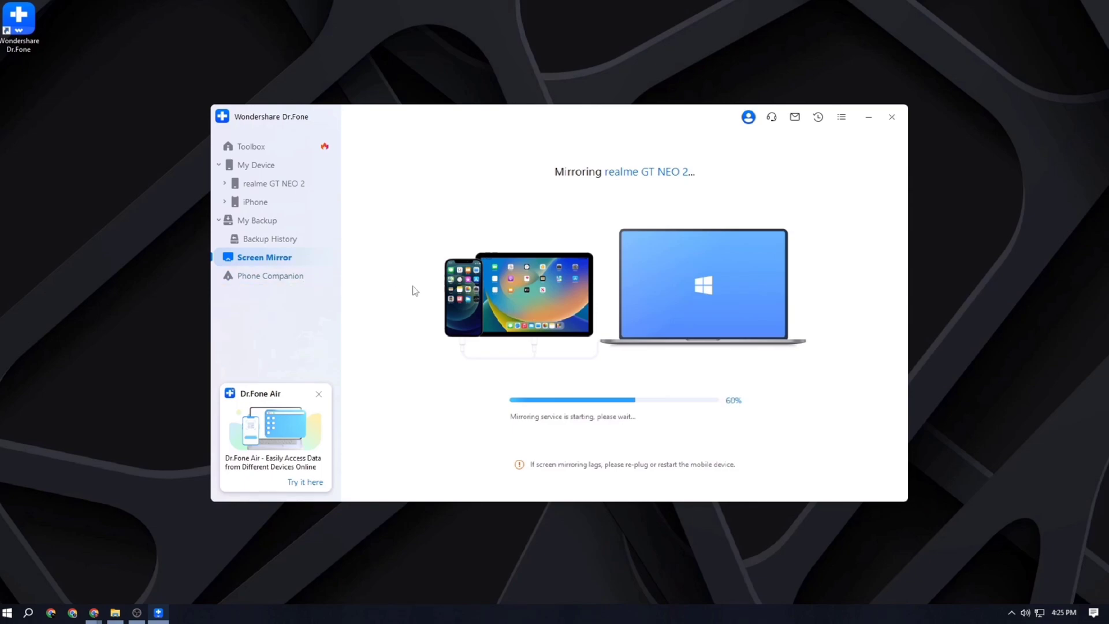
pyautogui.click(279, 148)
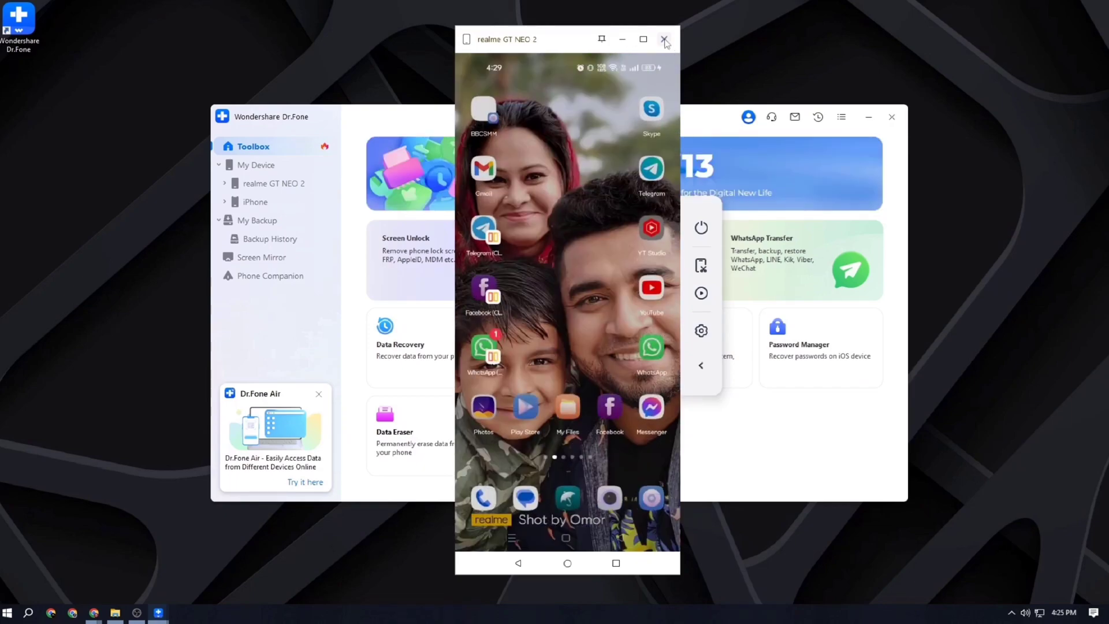
pyautogui.click(665, 39)
# Step: Open System Repair, review the Android problem list, then switch to the iPhone repair options
pyautogui.click(679, 360)
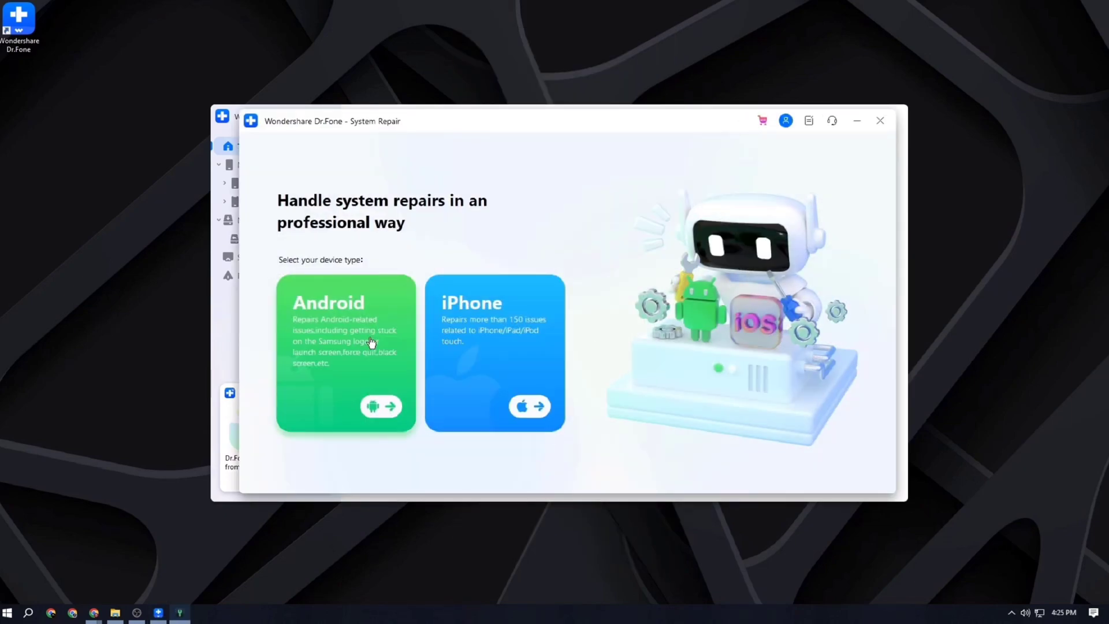
pyautogui.click(410, 411)
pyautogui.scroll(-5, 393, 309)
pyautogui.scroll(5, 404, 301)
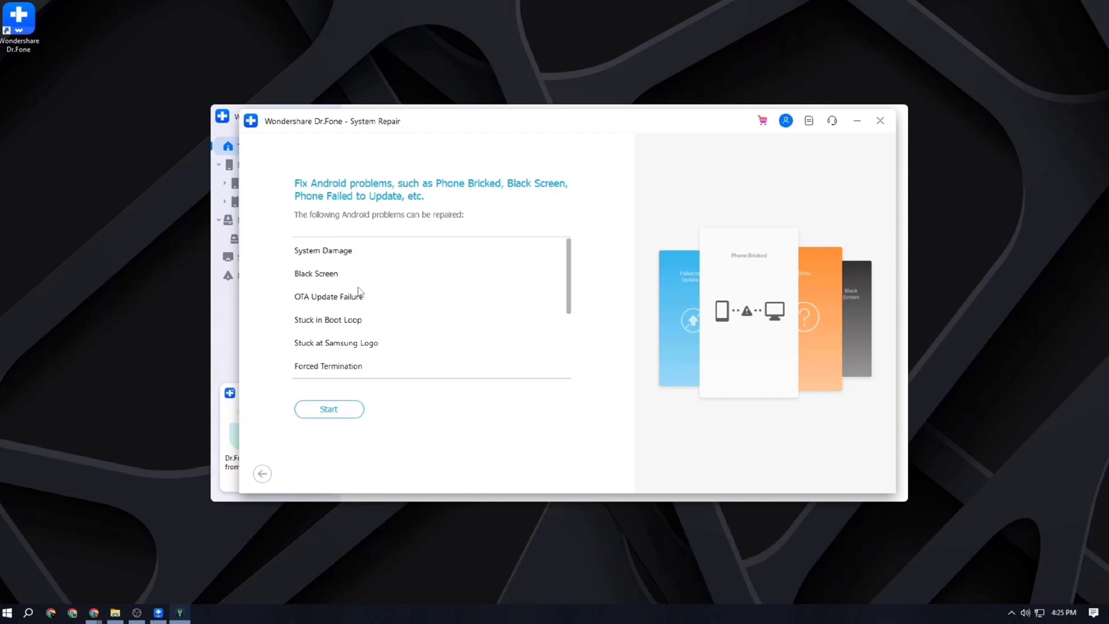
pyautogui.scroll(-5, 364, 298)
pyautogui.scroll(5, 344, 346)
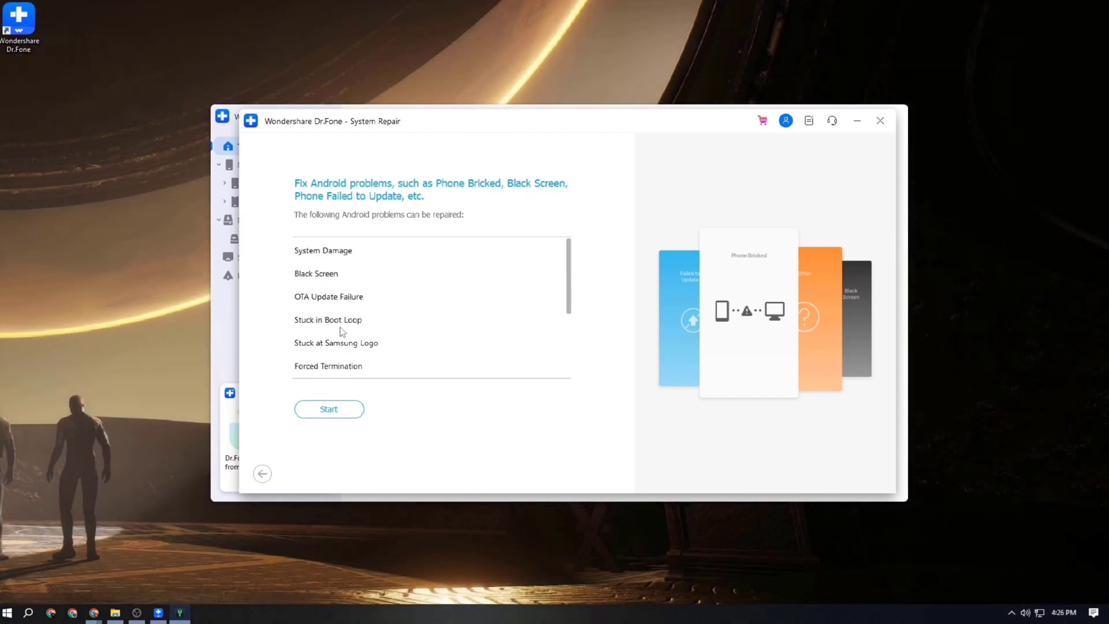
pyautogui.scroll(-5, 341, 300)
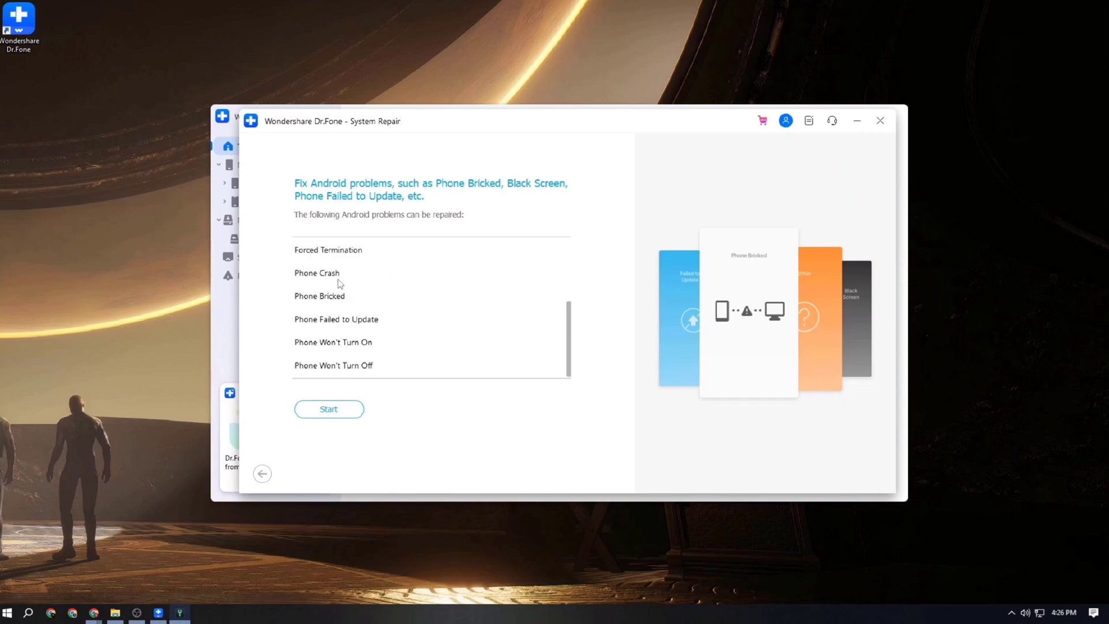
pyautogui.scroll(5, 343, 349)
pyautogui.click(262, 474)
pyautogui.click(529, 406)
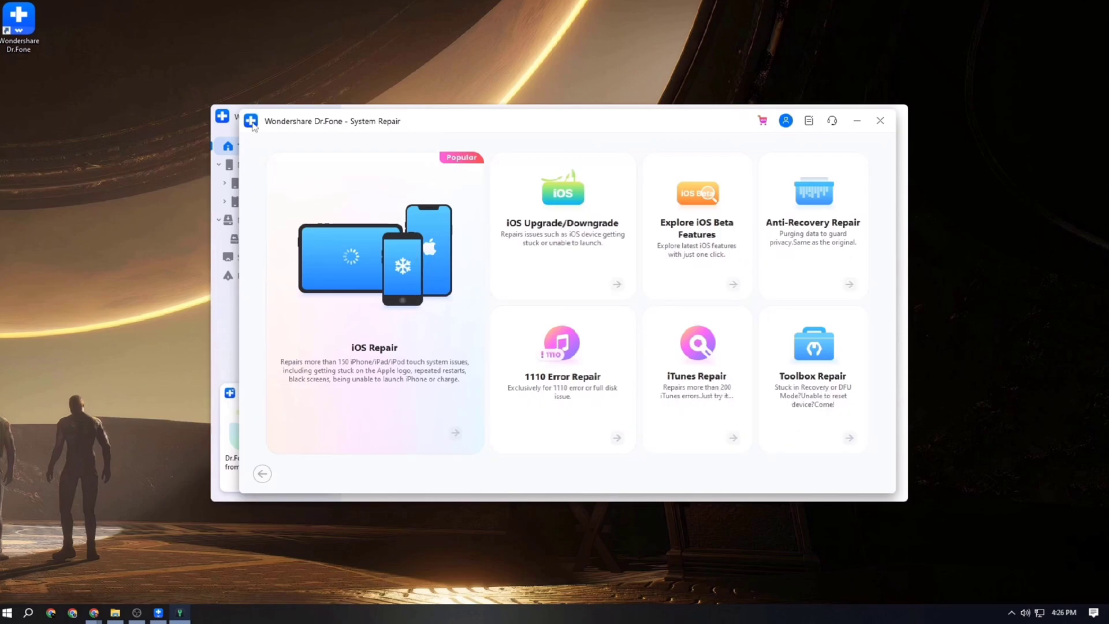
# Step: Run iOS Repair on the iPhone 14 Pro Max, retrying recovery mode and downloading iOS 16.6 firmware
pyautogui.click(379, 391)
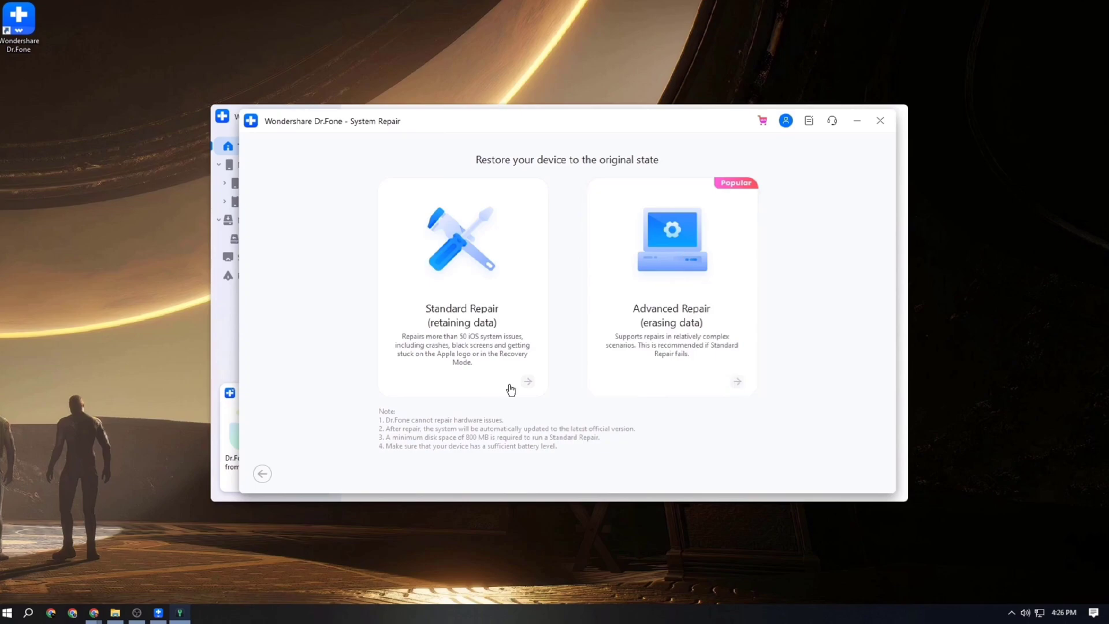
pyautogui.click(737, 383)
pyautogui.click(471, 423)
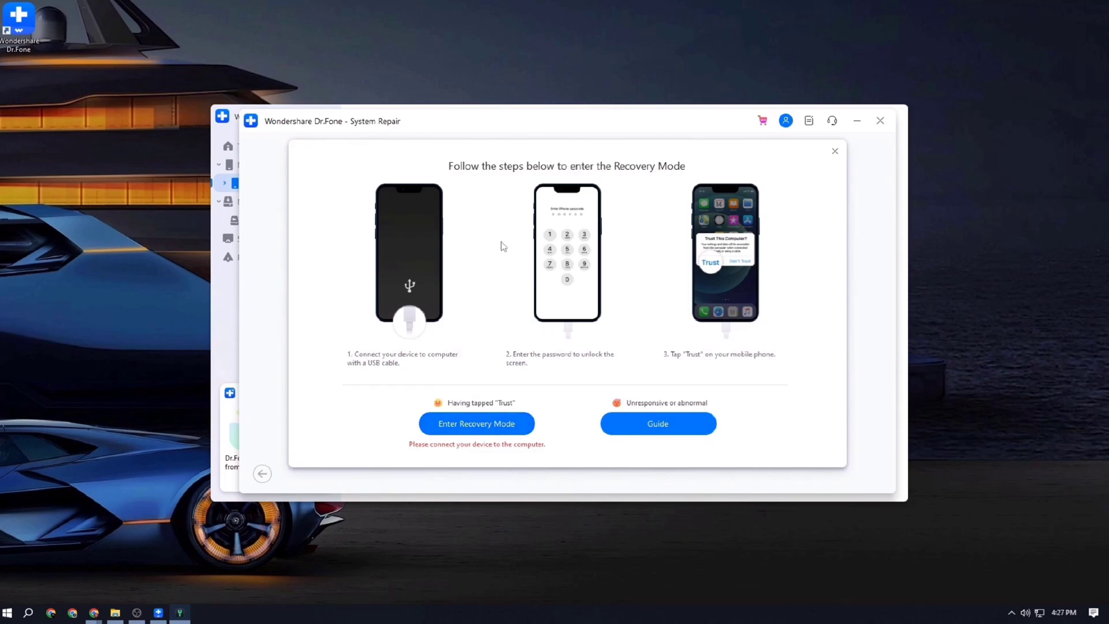
pyautogui.click(485, 429)
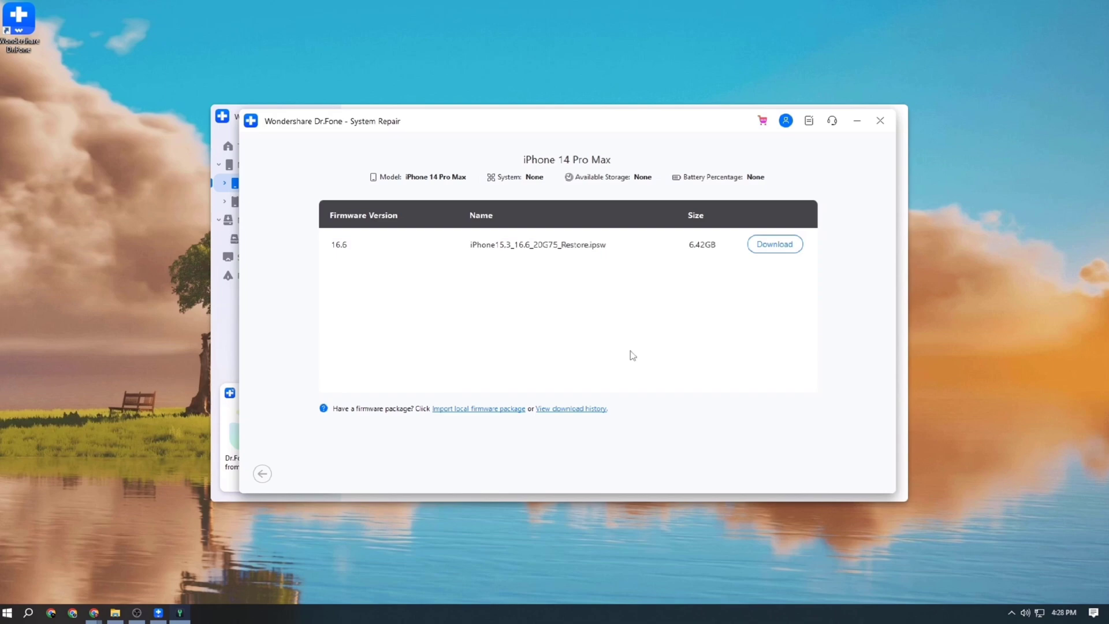
pyautogui.click(774, 243)
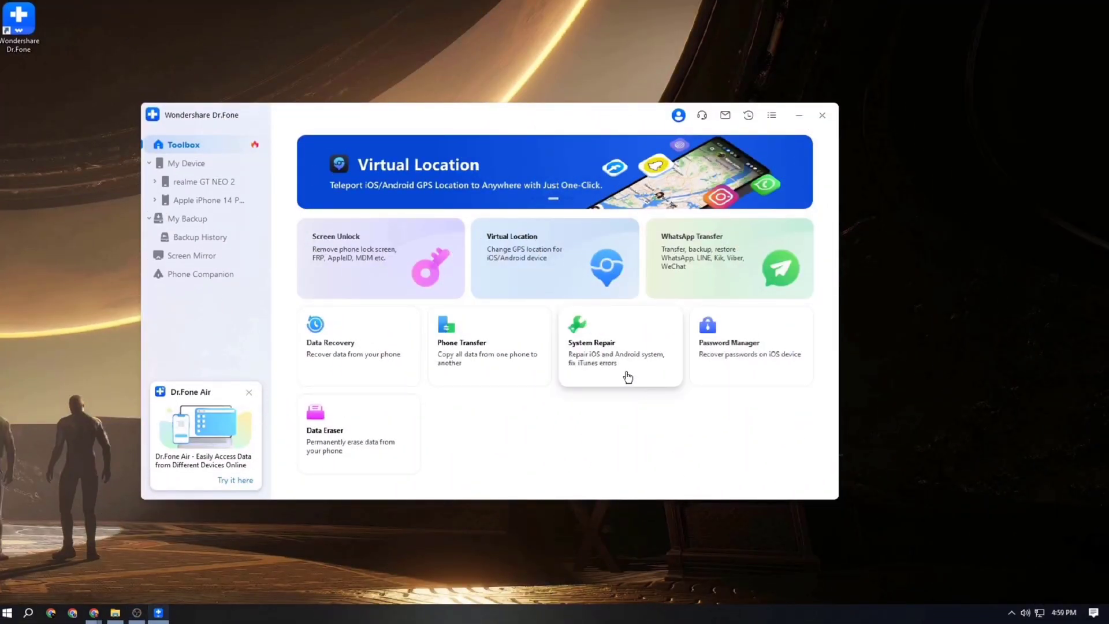
# Step: Open My Backup and check the realme GT NEO 2 and newly connected iPhone device pages
pyautogui.click(214, 217)
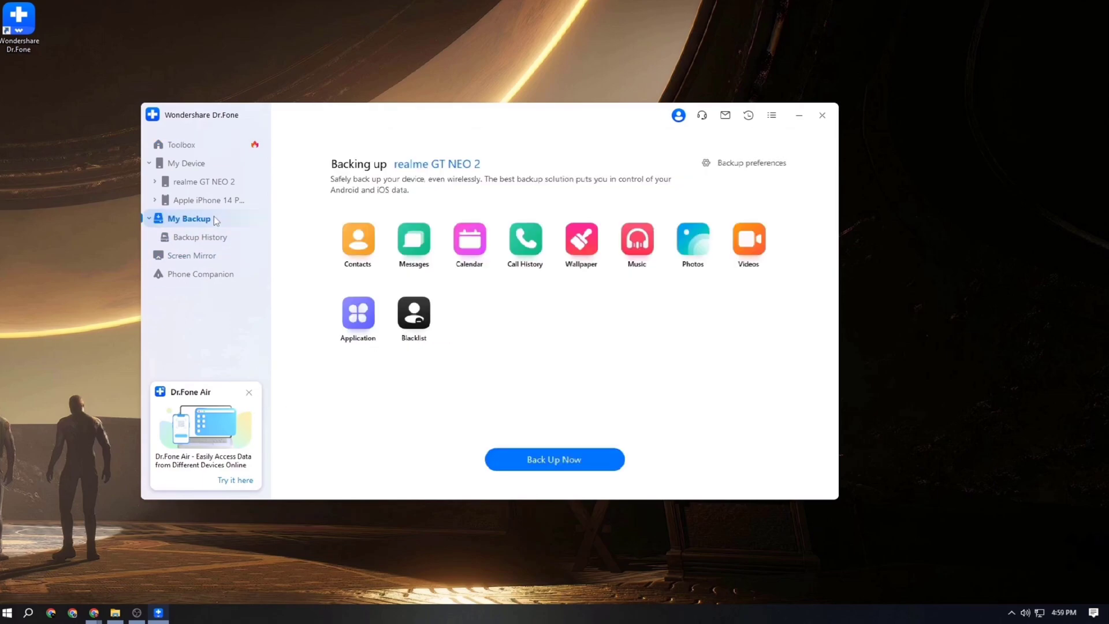
pyautogui.click(470, 165)
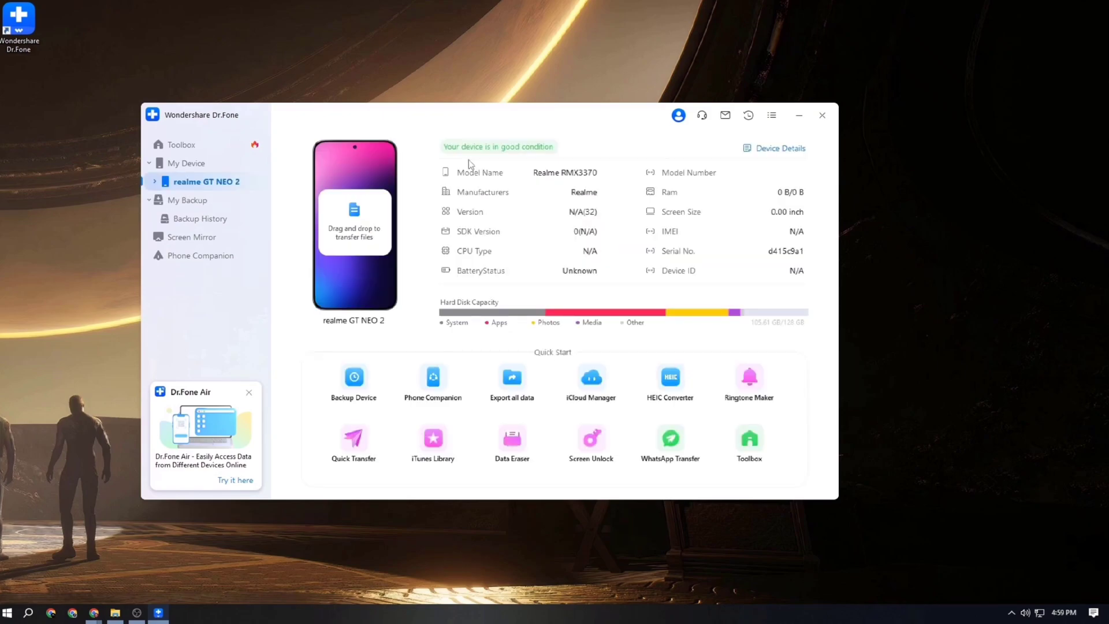
pyautogui.click(202, 219)
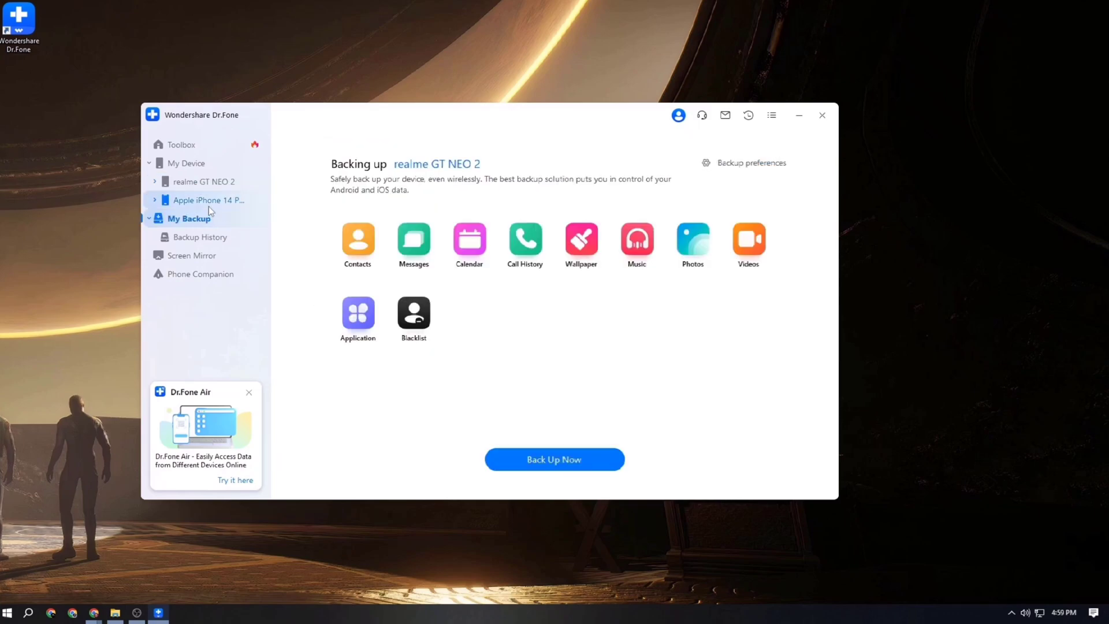
pyautogui.click(209, 203)
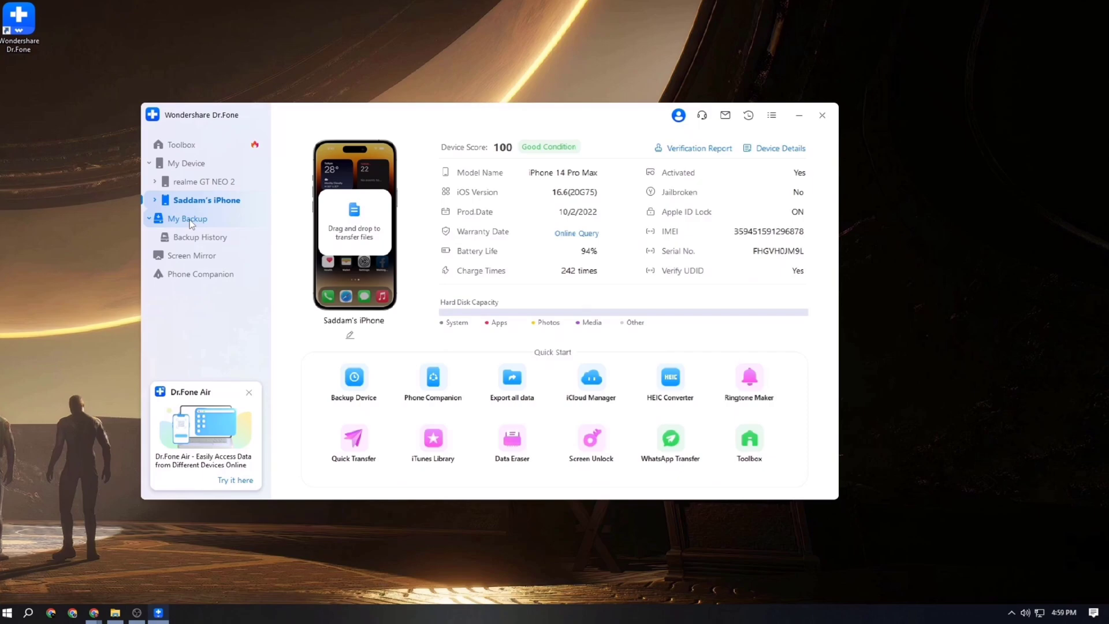
pyautogui.click(190, 219)
# Step: Use the device dropdown to set realme GT NEO 2 as the backup target
pyautogui.click(492, 167)
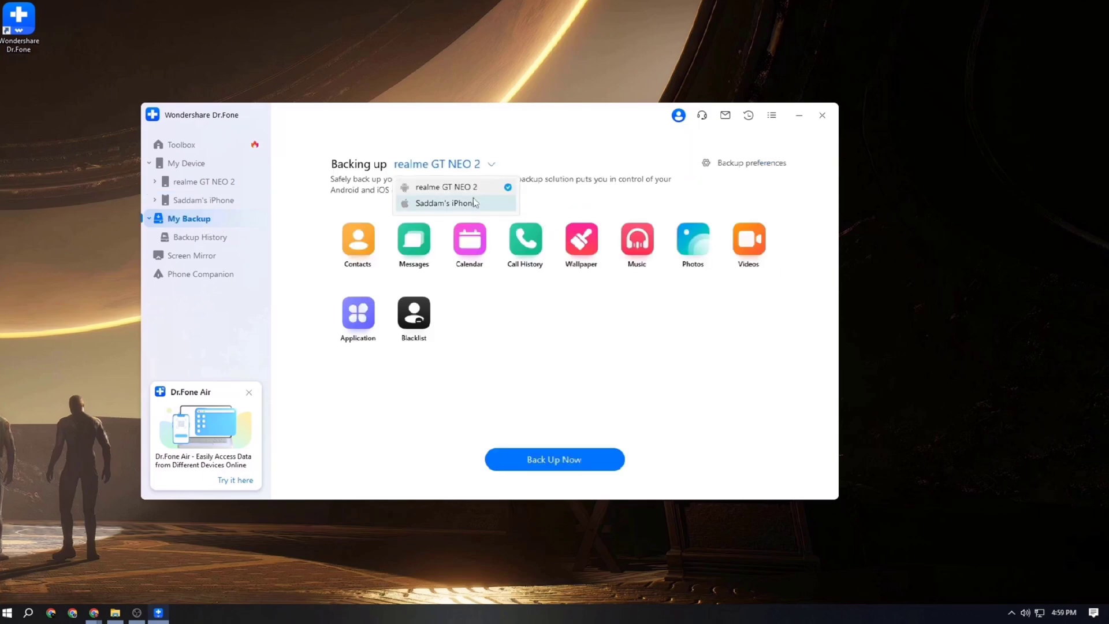
pyautogui.click(468, 204)
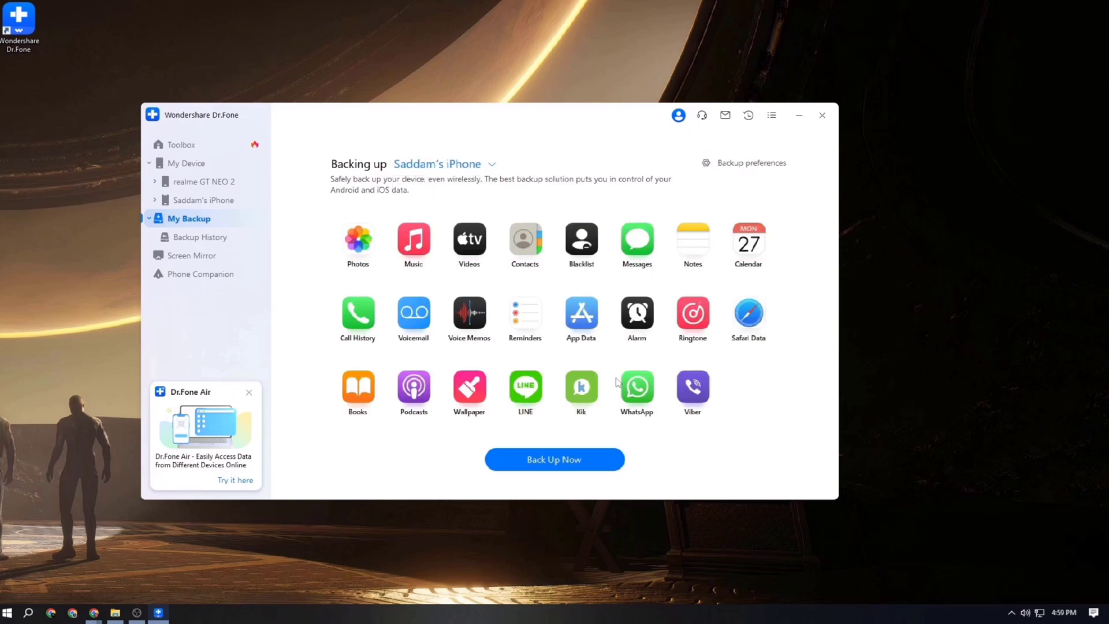
pyautogui.click(492, 167)
pyautogui.click(508, 186)
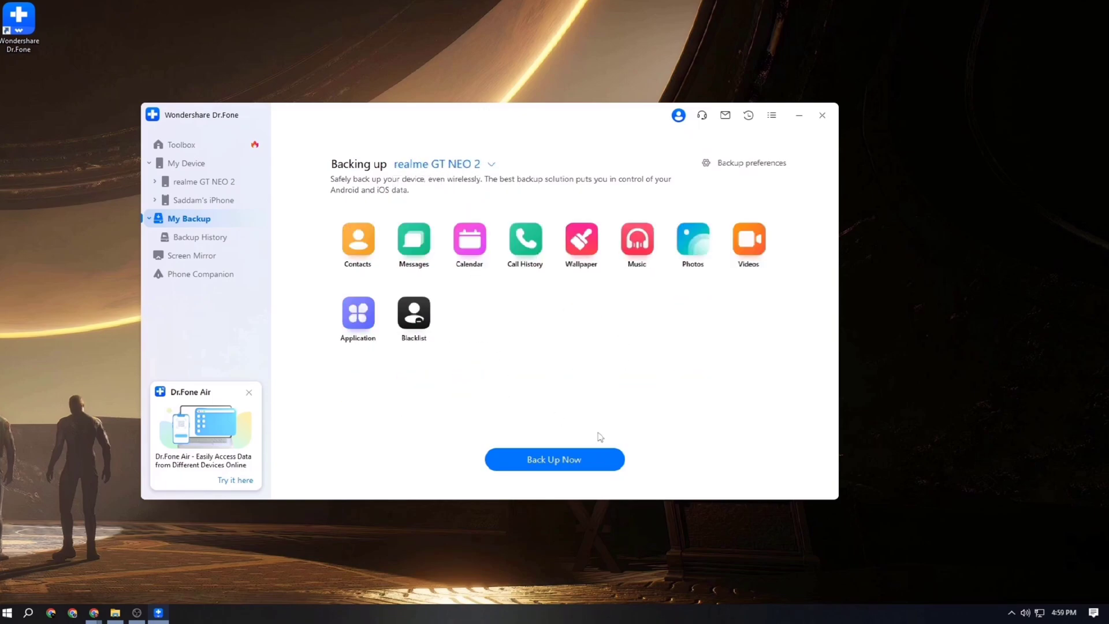
# Step: Start the realme GT NEO 2 backup, confirming the SMS Information notice so it proceeds
pyautogui.click(521, 462)
pyautogui.click(554, 341)
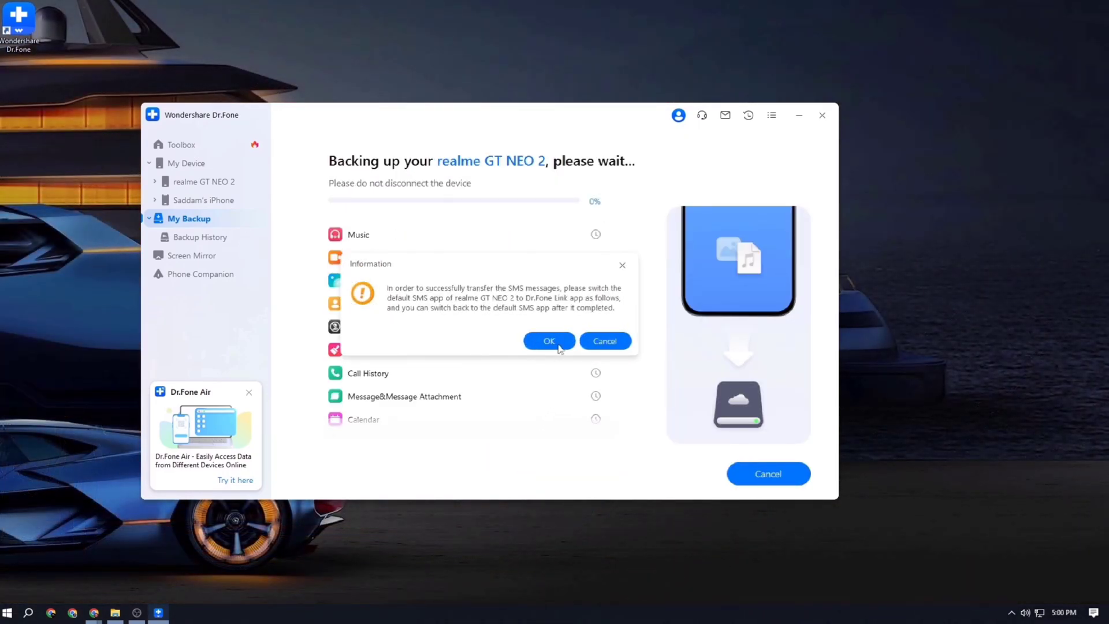
pyautogui.click(558, 345)
pyautogui.click(550, 342)
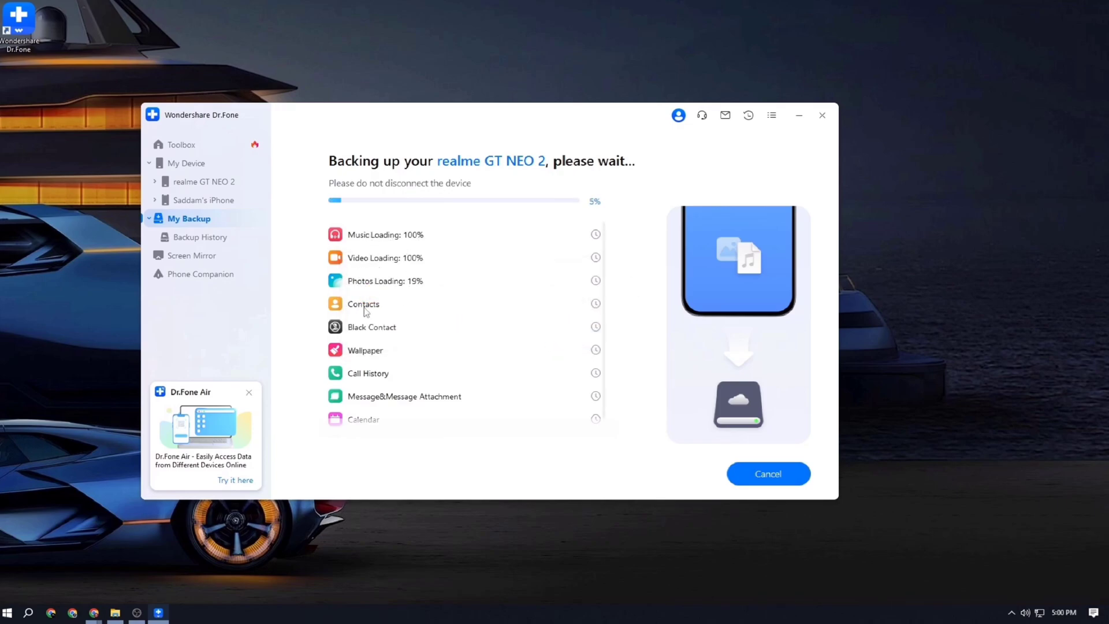
pyautogui.scroll(-1, 413, 389)
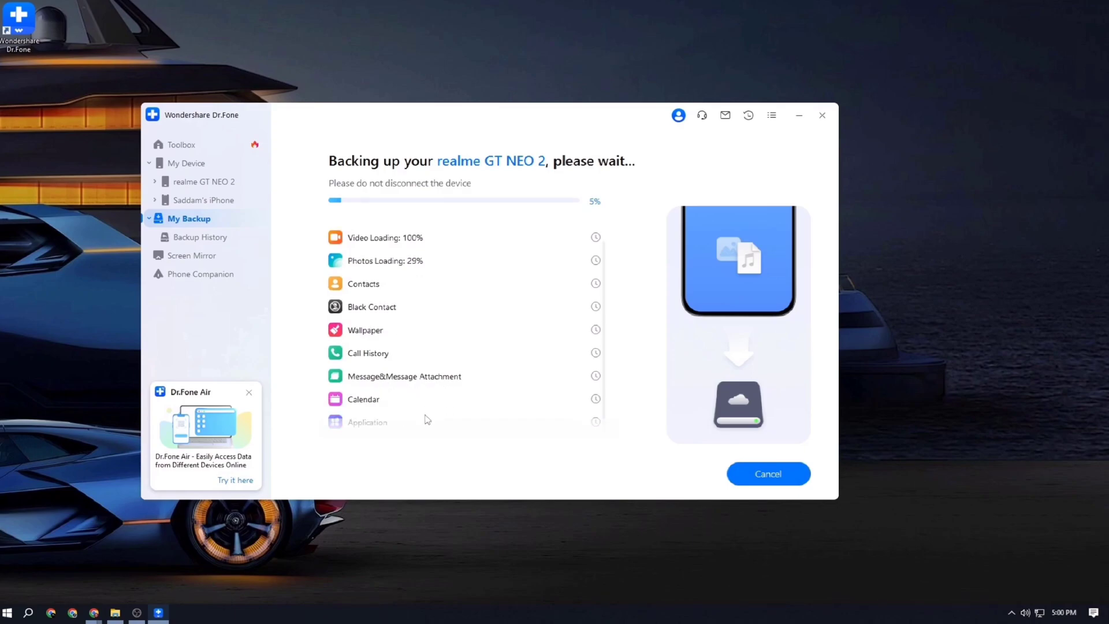
pyautogui.scroll(1, 425, 419)
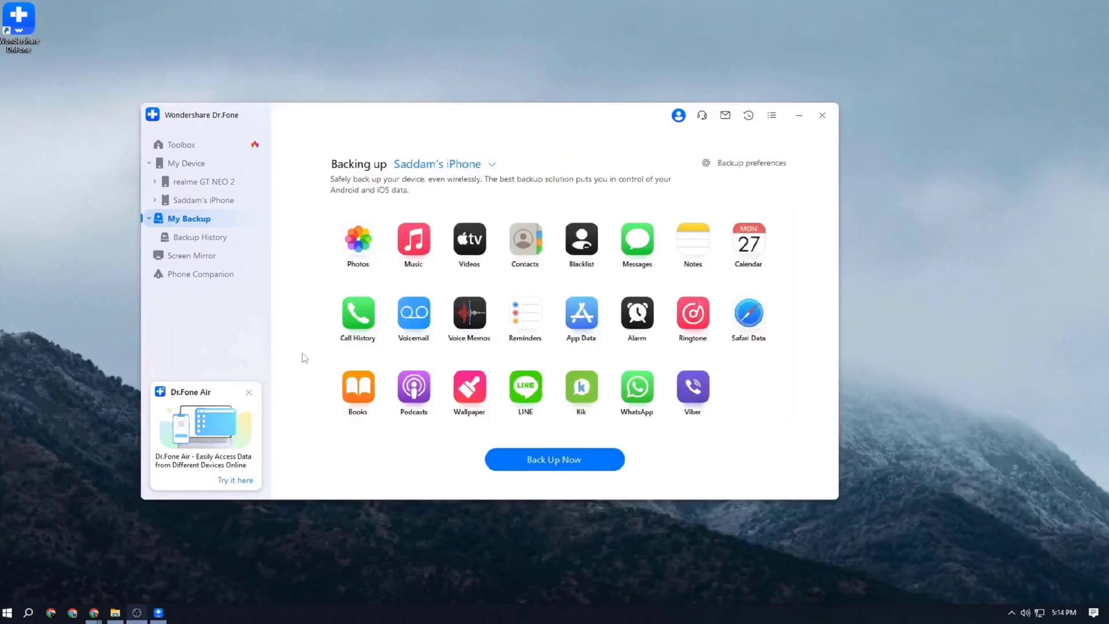
# Step: Back up the iPhone and wait until the backup completes at 100%
pyautogui.click(569, 466)
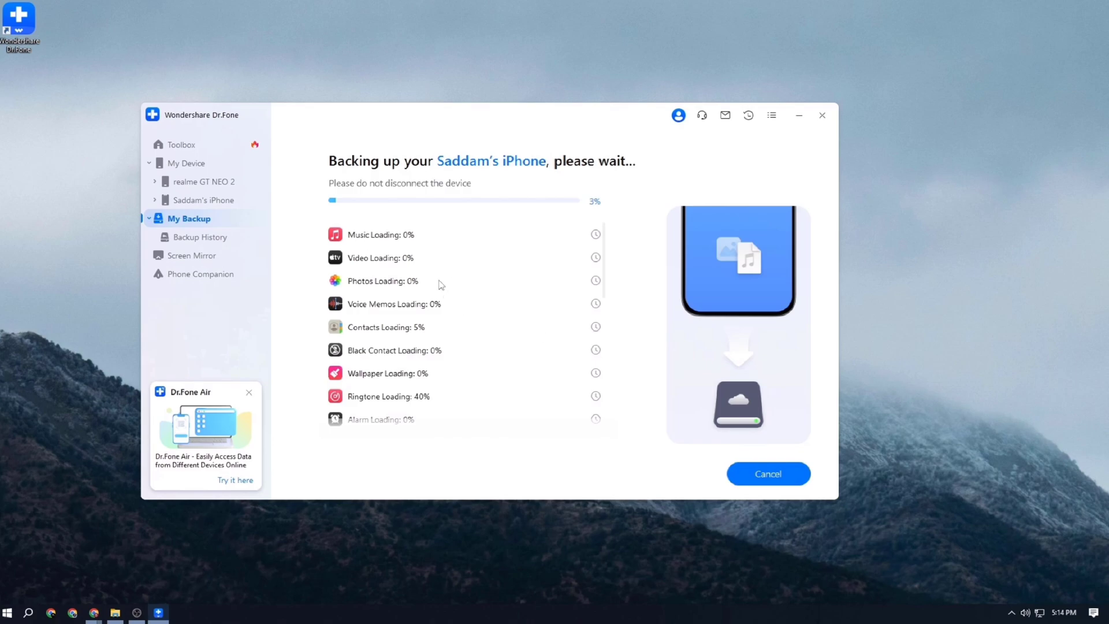
pyautogui.scroll(-3, 441, 284)
pyautogui.scroll(-3, 476, 317)
pyautogui.scroll(6, 508, 350)
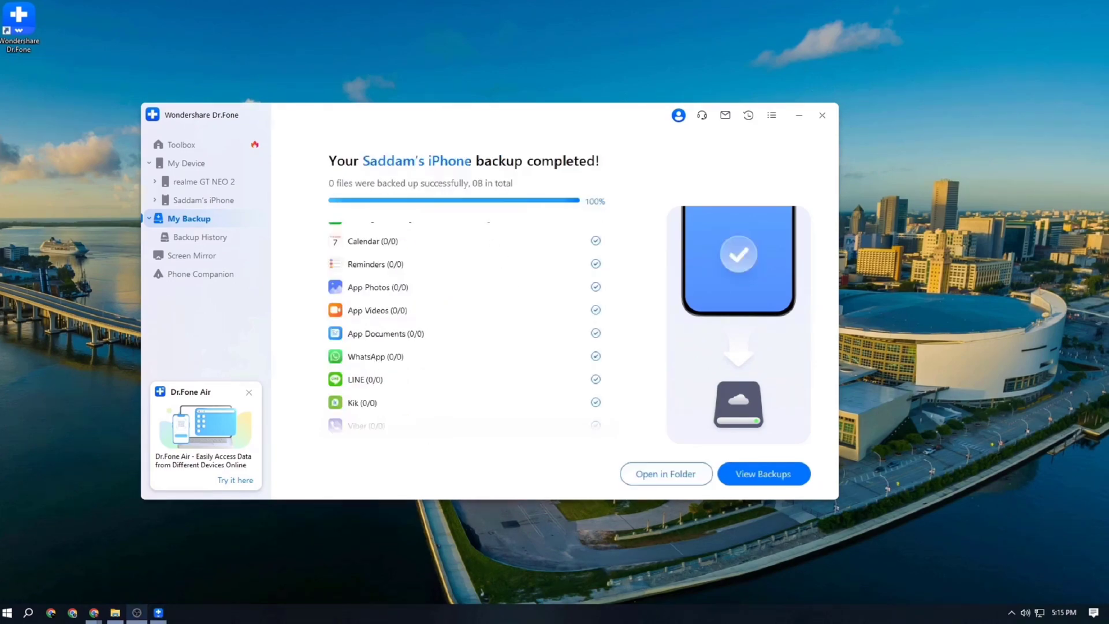
# Step: Open the backup folder and drag the newest iPhone .bak file onto the desktop
pyautogui.click(668, 475)
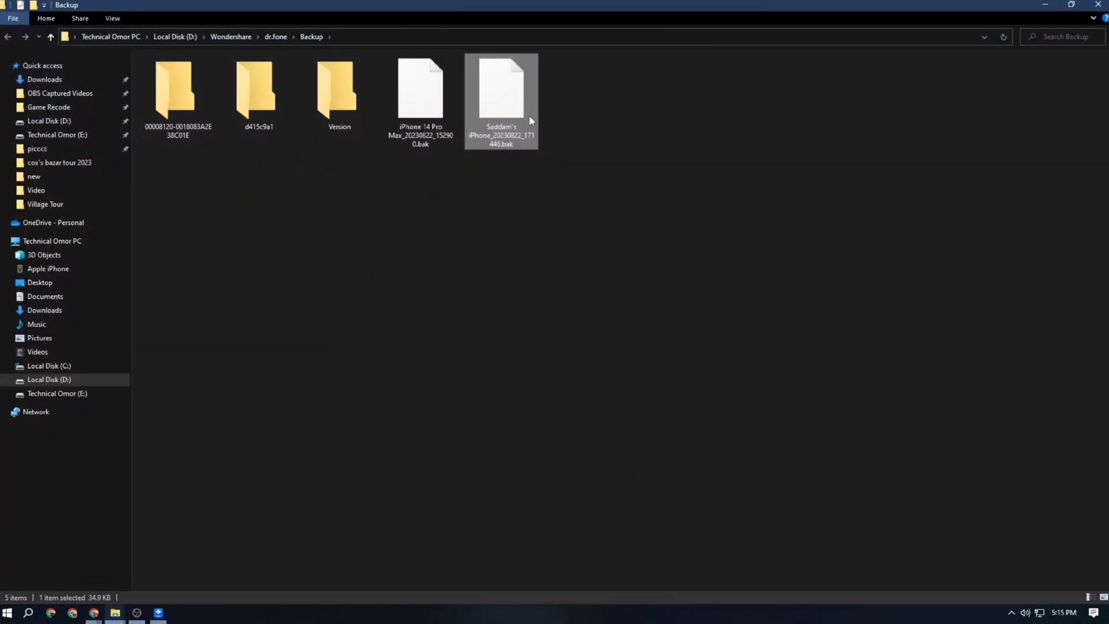
pyautogui.click(1072, 4)
pyautogui.moveTo(596, 179); pyautogui.dragTo(81, 138)
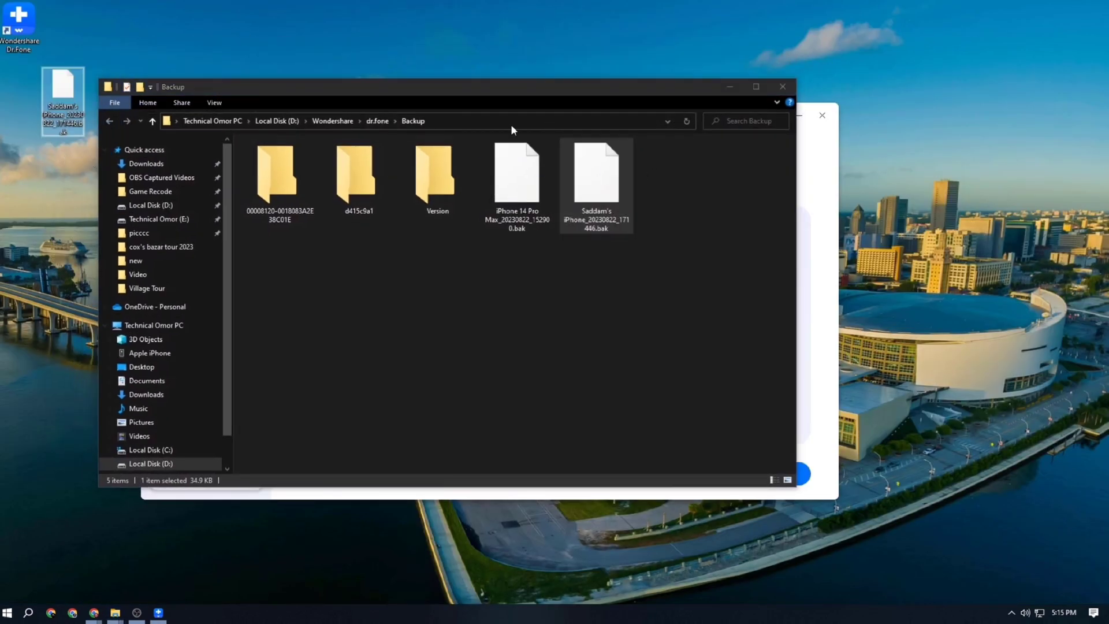
pyautogui.click(766, 89)
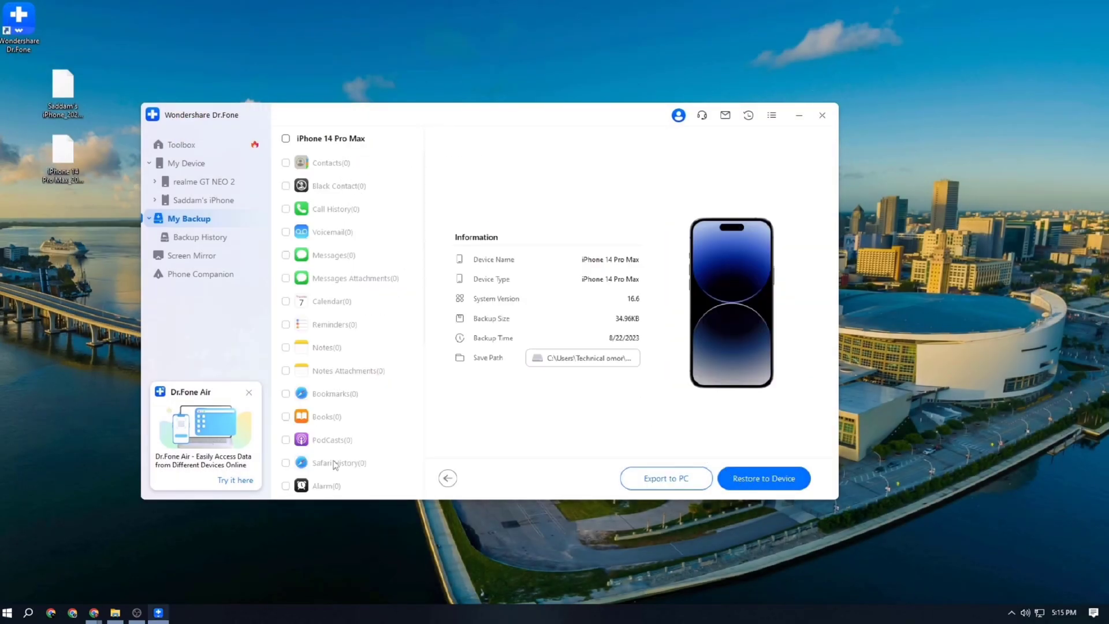
# Step: In Backup History, view an iPhone 14 Pro Max backup and import the desktop .bak file
pyautogui.click(200, 236)
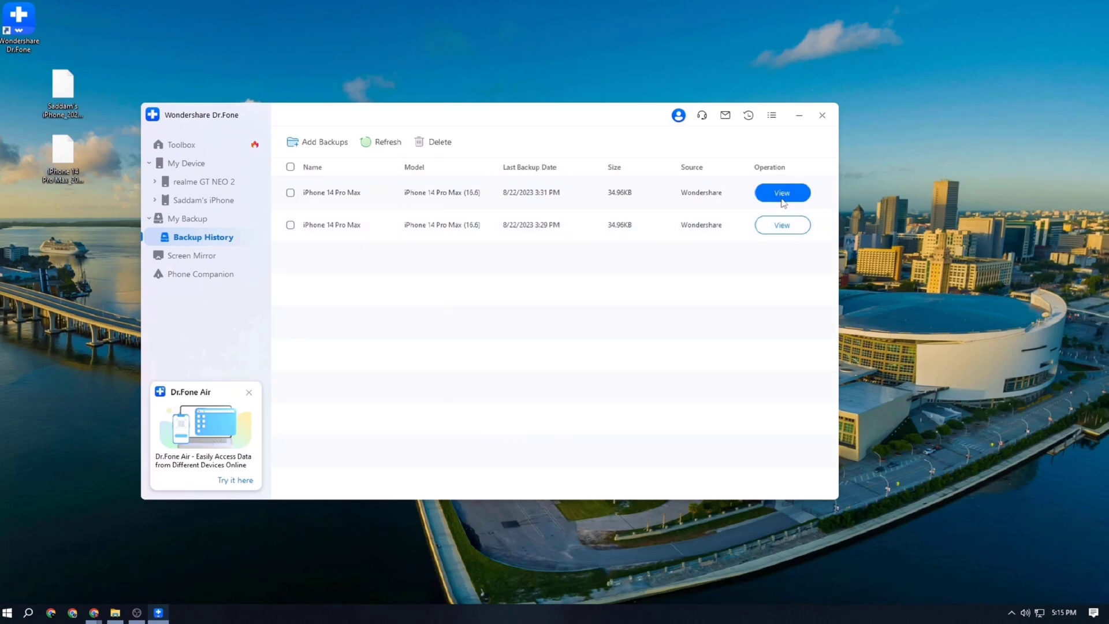
pyautogui.click(774, 224)
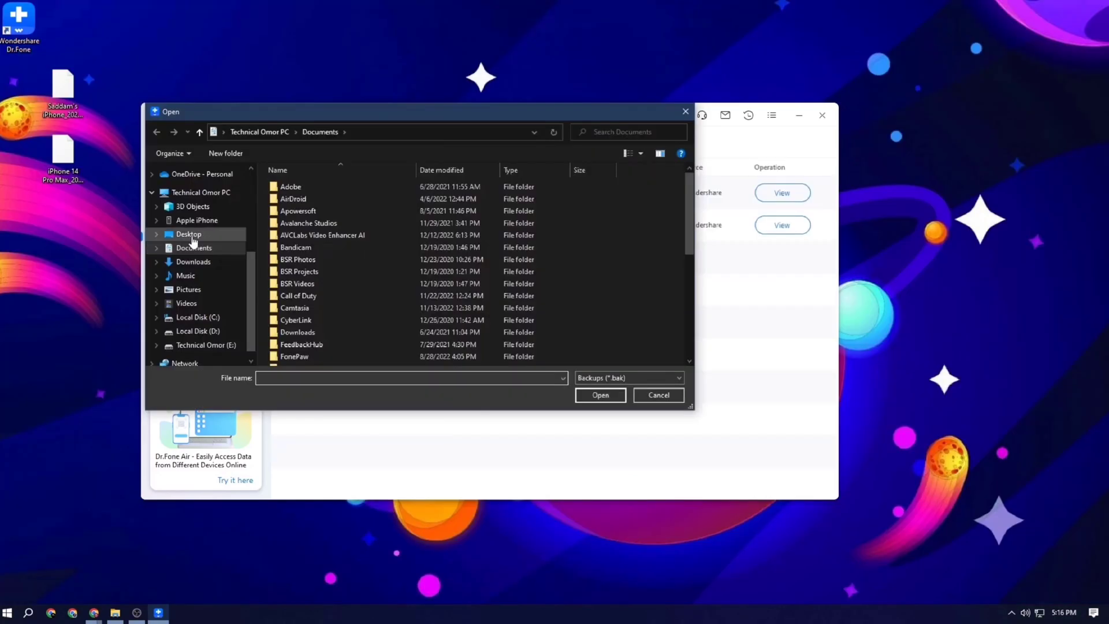
pyautogui.click(188, 234)
pyautogui.doubleClick(509, 202)
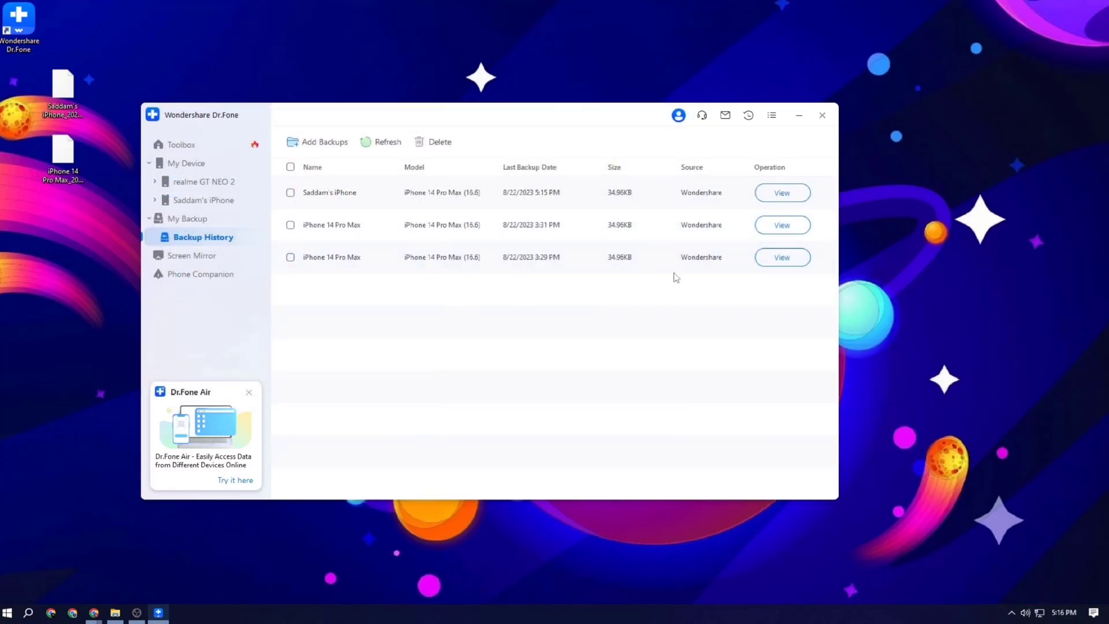
# Step: View a backup's contents with every data category selected, then show connected devices on My Device
pyautogui.click(777, 258)
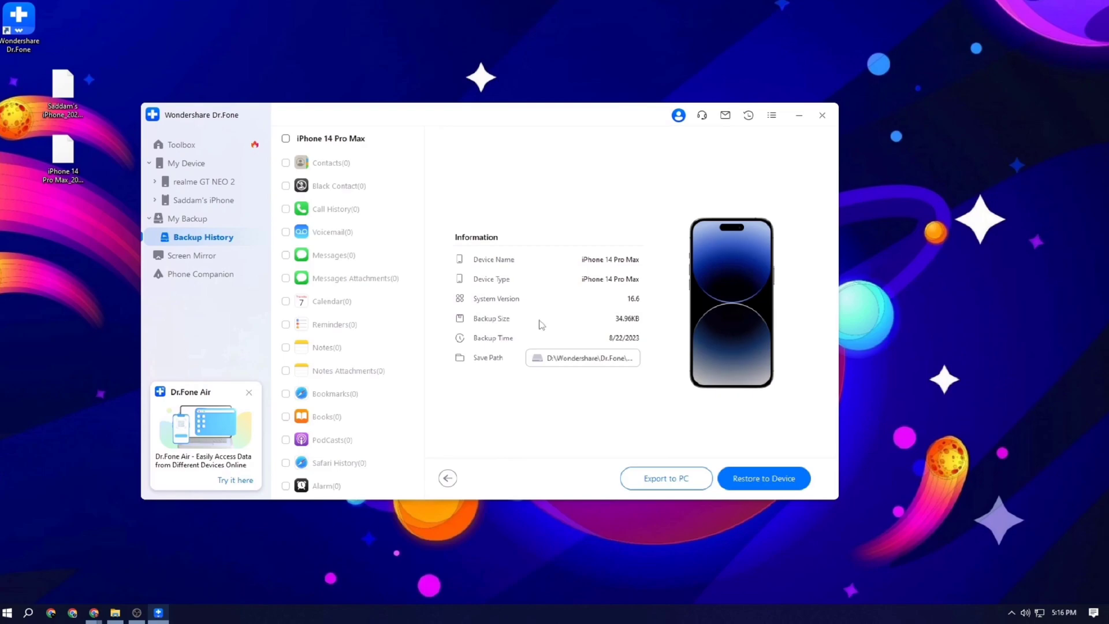
pyautogui.scroll(-5, 320, 307)
pyautogui.scroll(5, 320, 306)
pyautogui.click(286, 139)
pyautogui.scroll(-2, 340, 391)
pyautogui.scroll(2, 341, 391)
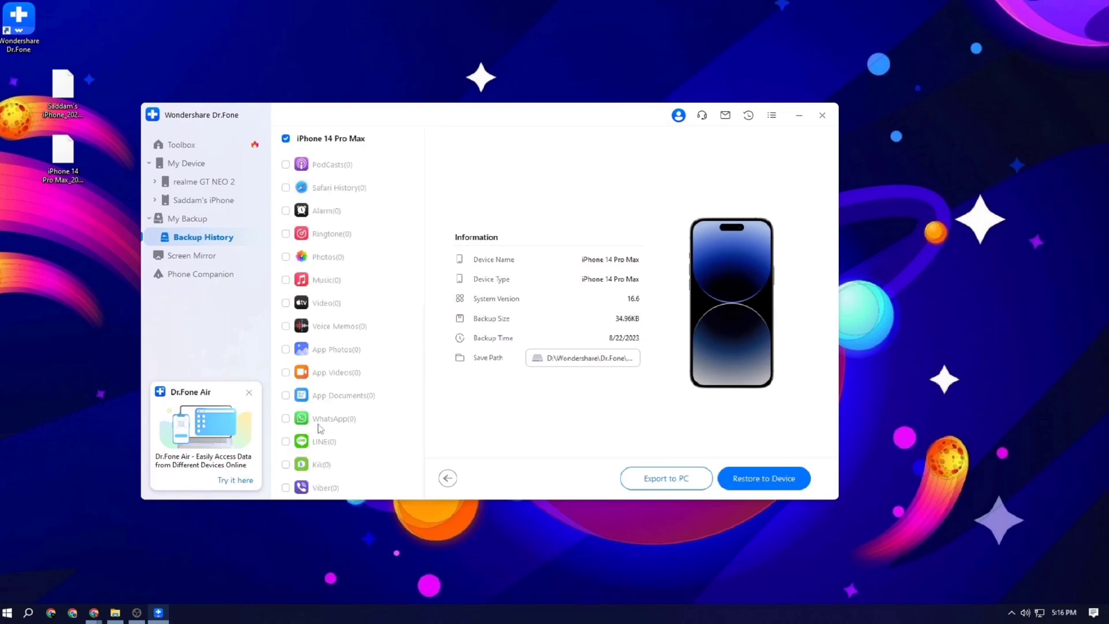
pyautogui.click(186, 164)
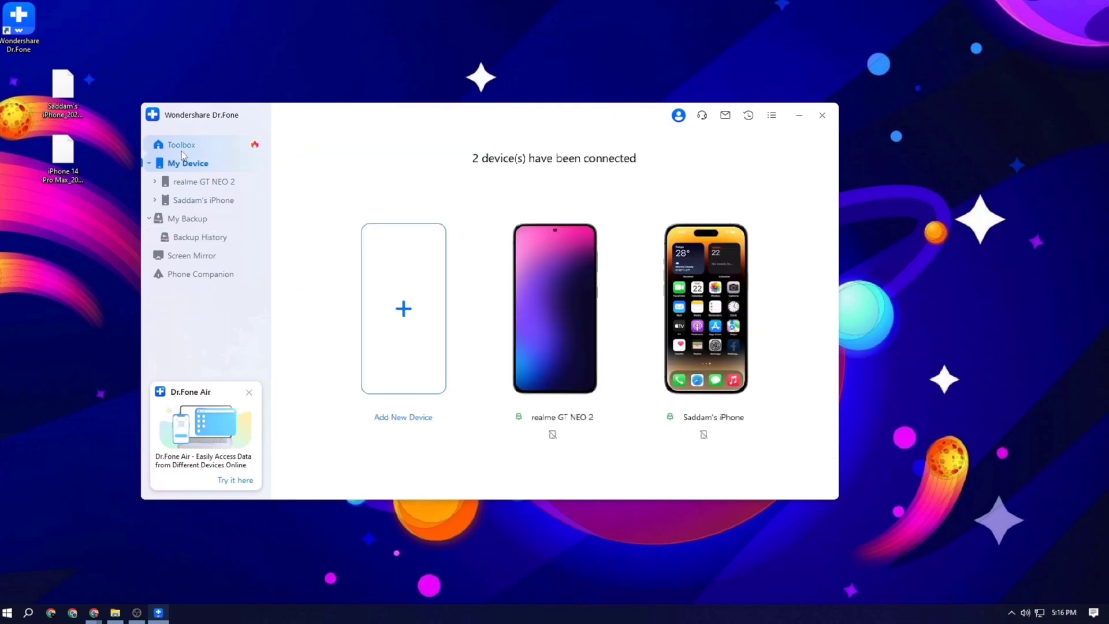
# Step: From the Toolbox home page, open Data Recovery and choose Android
pyautogui.click(186, 146)
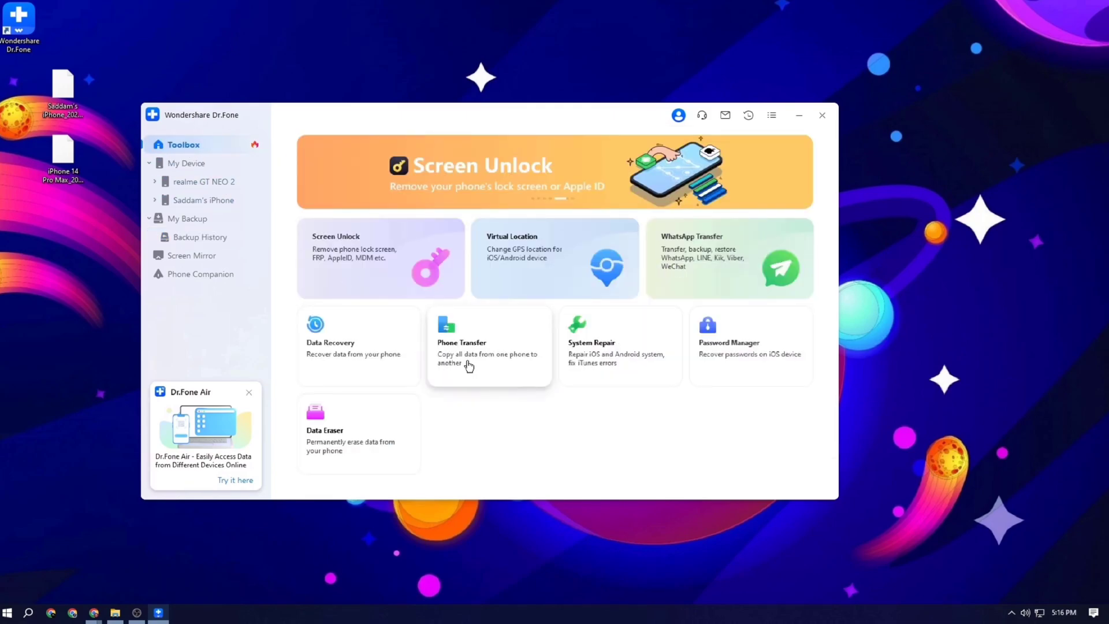
pyautogui.moveTo(469, 365)
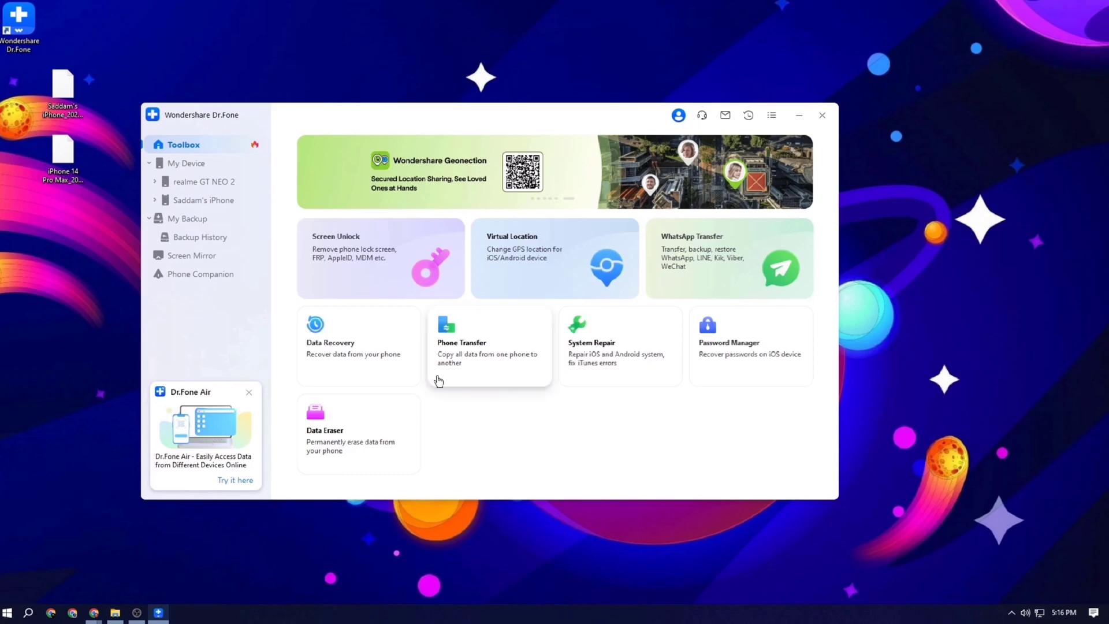
pyautogui.moveTo(327, 339)
pyautogui.click(342, 355)
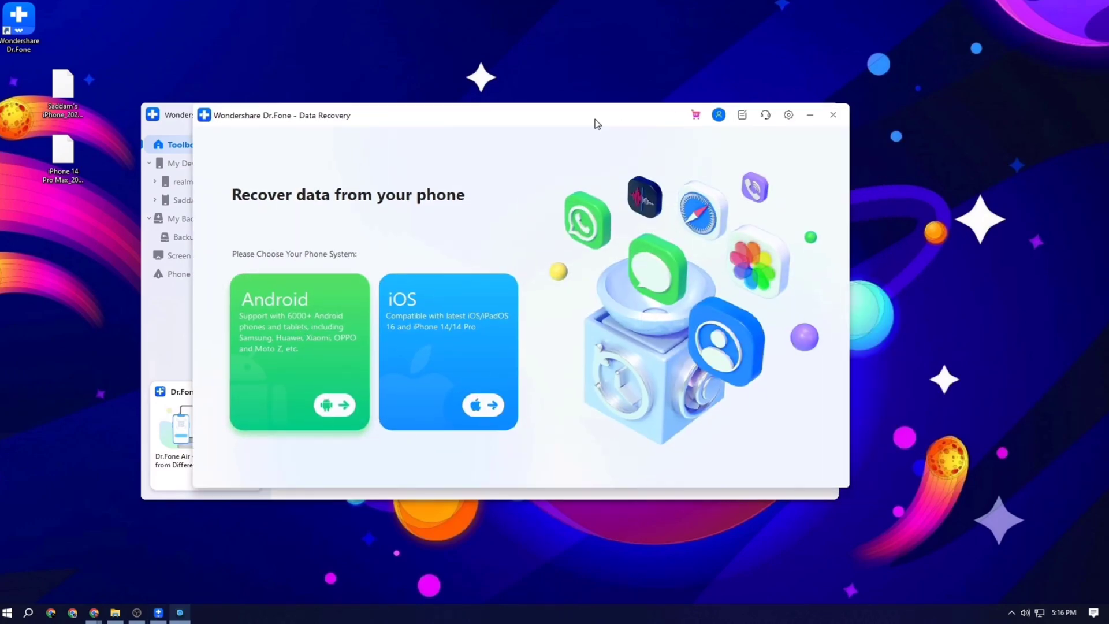
pyautogui.click(295, 373)
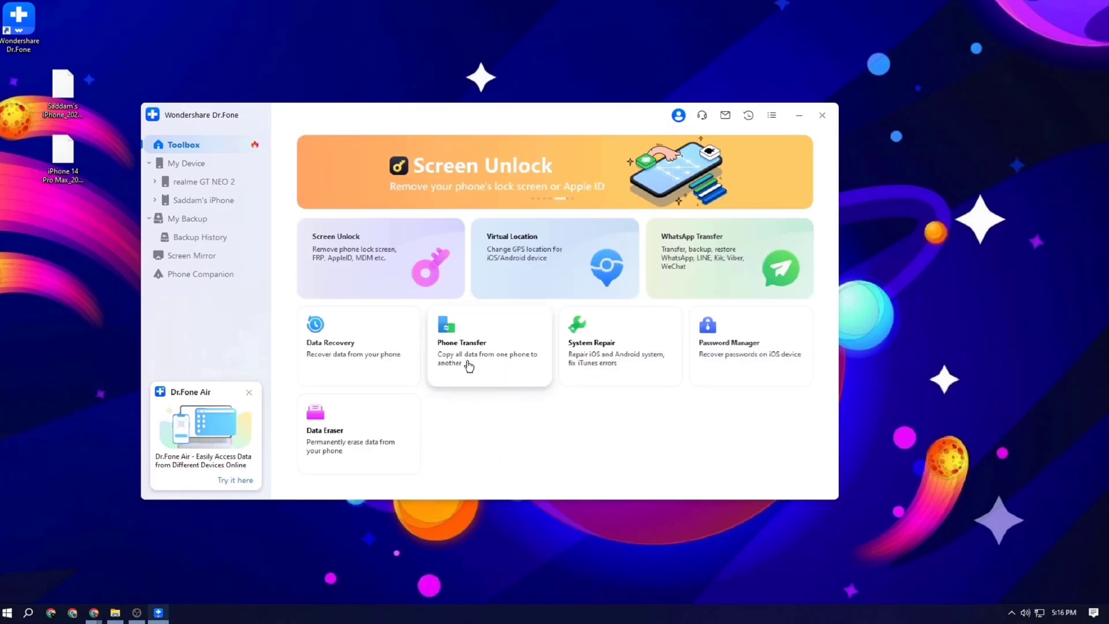
# Step: Start Recover Android Data and deselect all file types to scan
pyautogui.moveTo(469, 365)
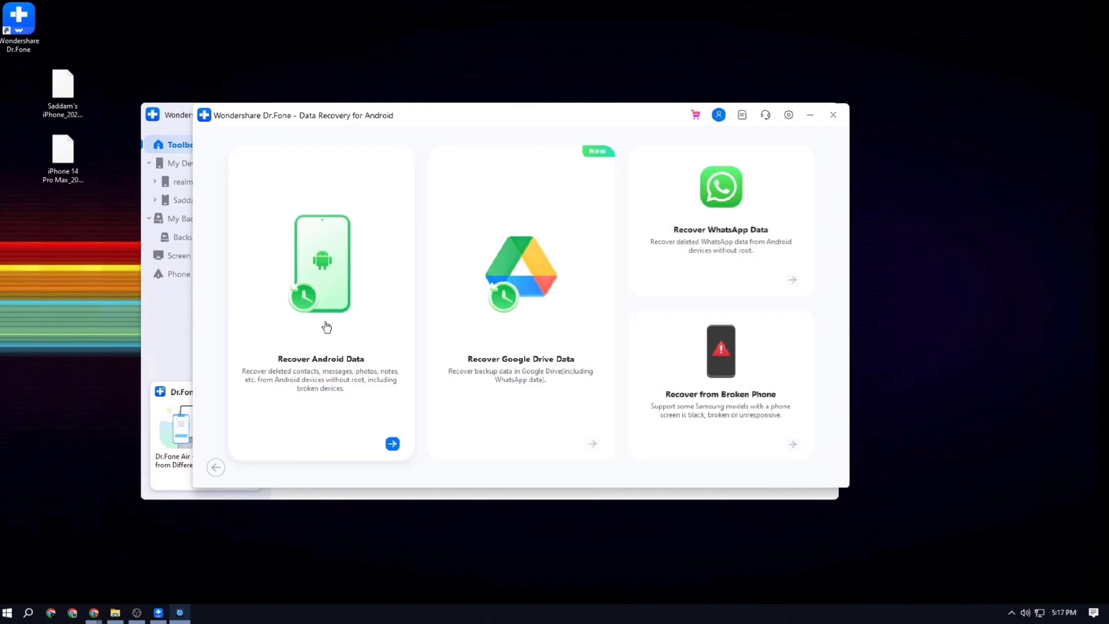
pyautogui.click(324, 324)
pyautogui.click(415, 181)
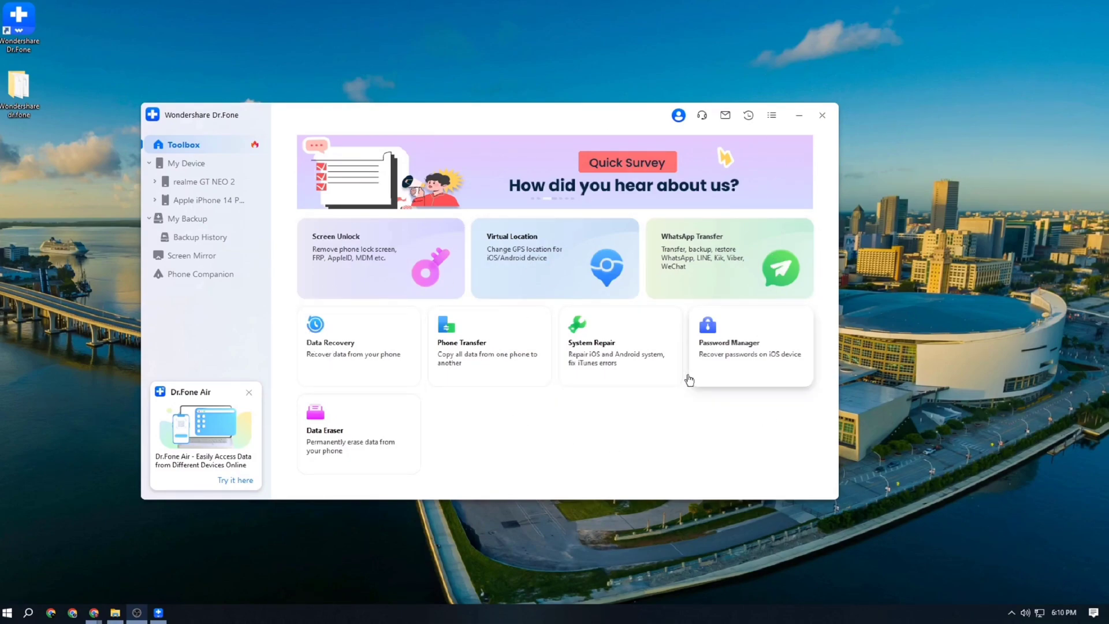
pyautogui.moveTo(585, 361)
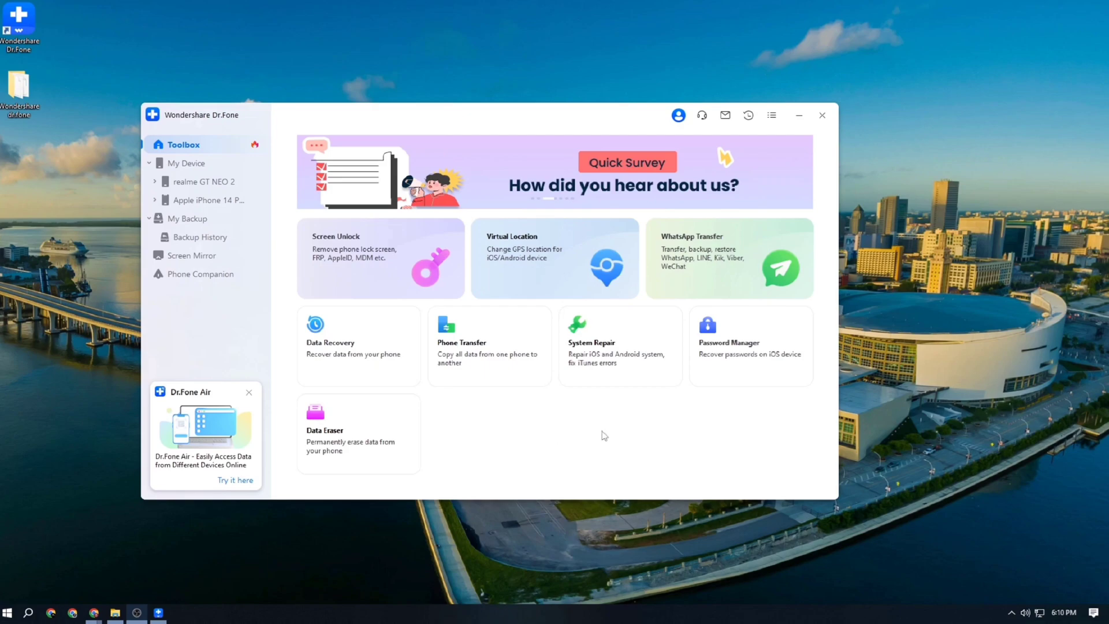